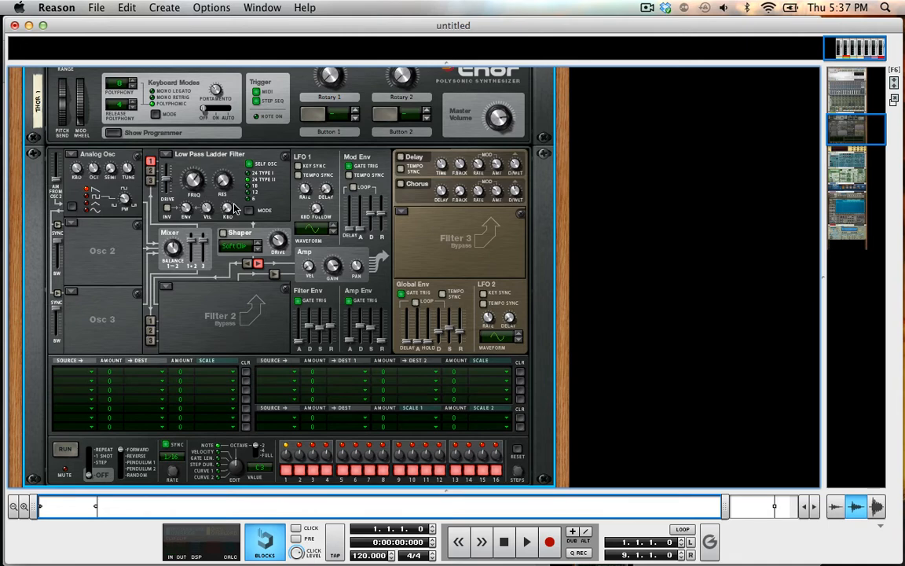
Examine the filter sections of the Thor, SubTractor and Malström synthesizers in the rack.
mouse_move(233, 207)
scroll(236, 204, "down", 5)
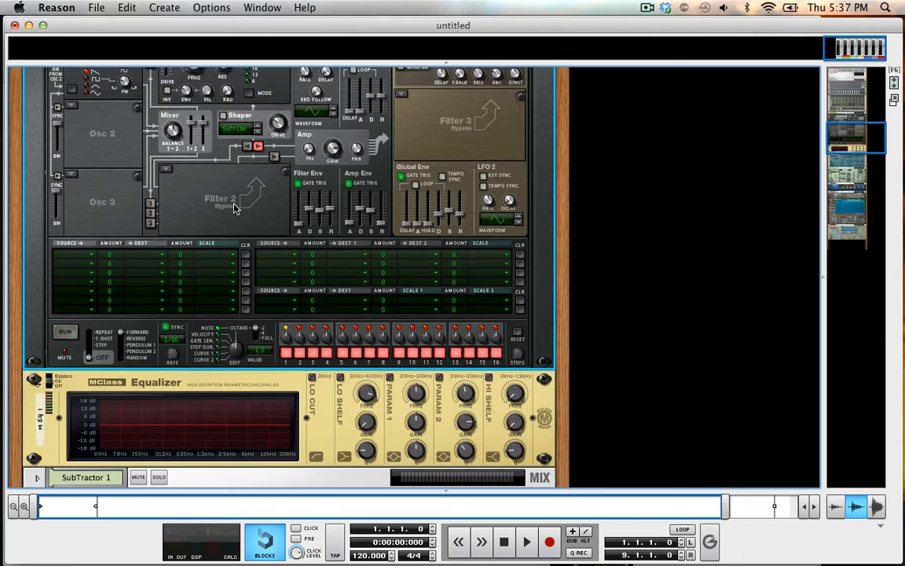
scroll(240, 206, "up", 5)
scroll(265, 224, "down", 10)
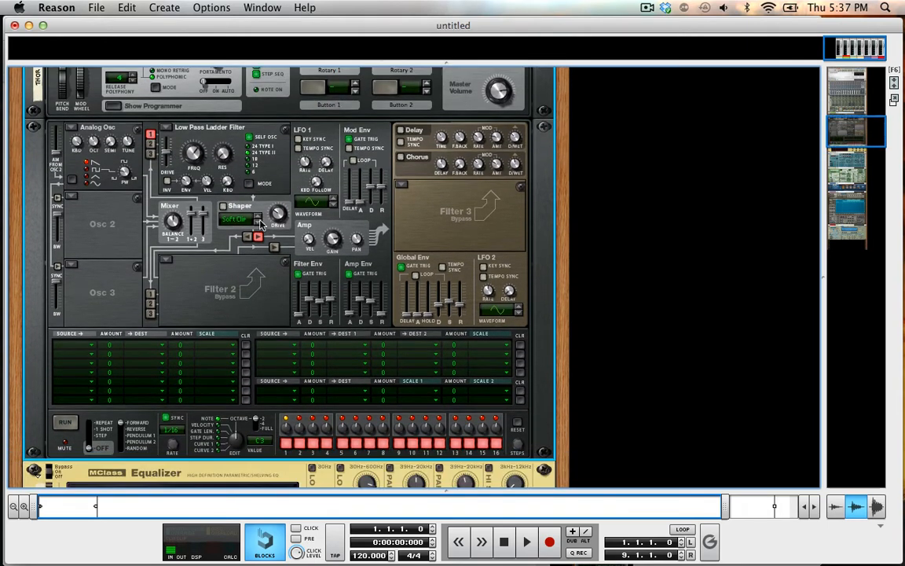
scroll(265, 224, "up", 10)
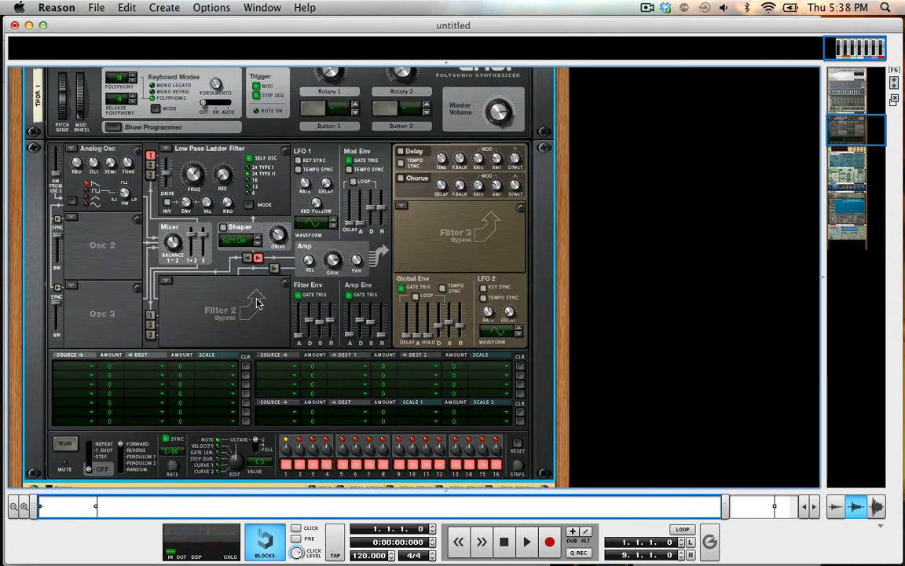
scroll(232, 280, "down", 5)
scroll(253, 311, "down", 5)
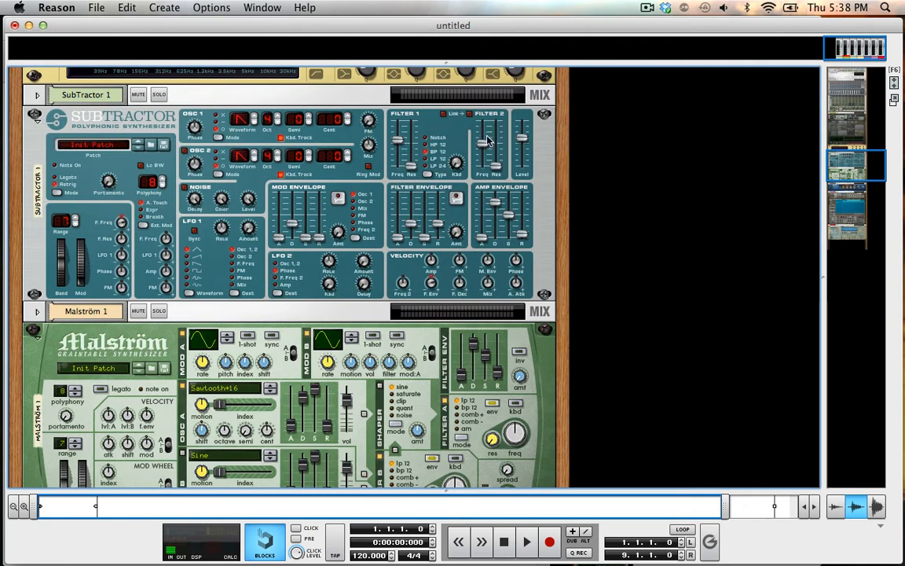
scroll(476, 180, "down", 5)
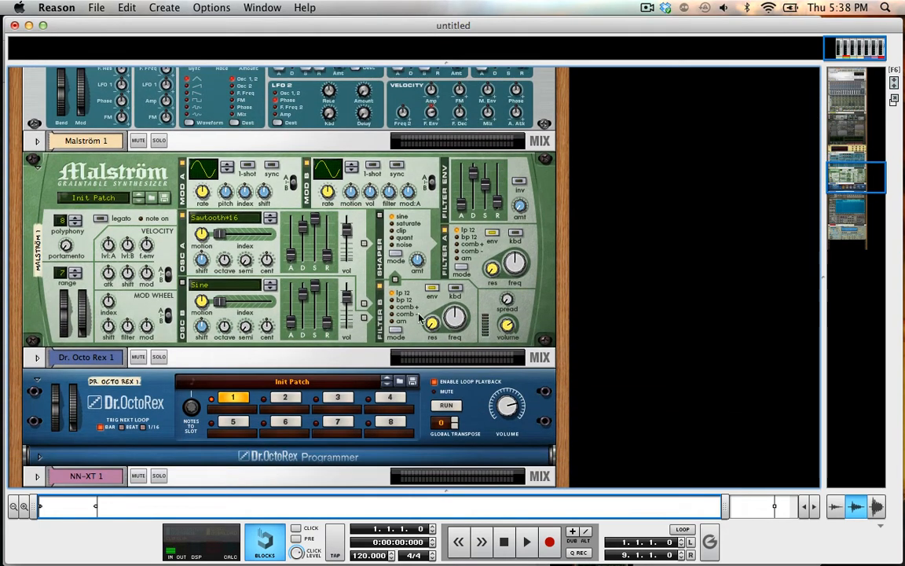
scroll(503, 263, "down", 5)
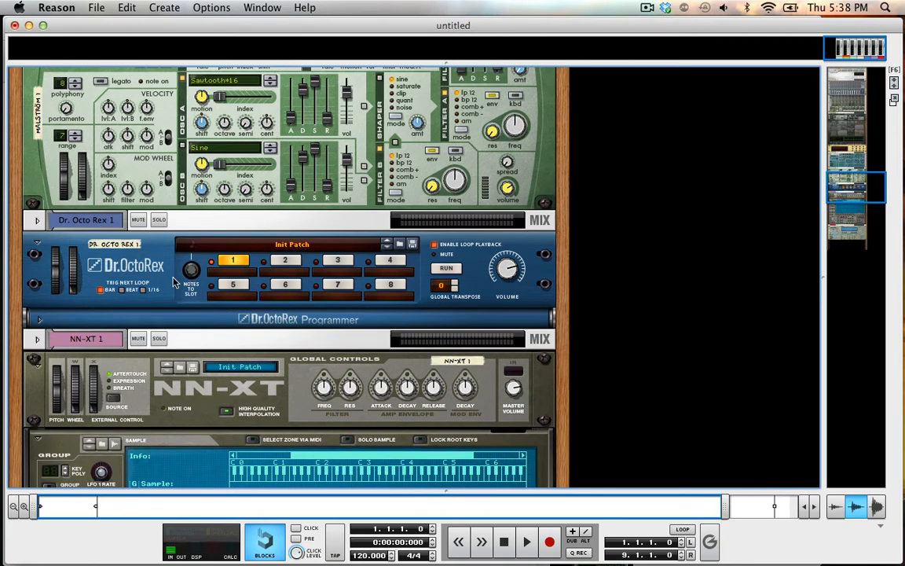
Unfold the Dr. OctoRex programmer to examine its filter section, and fold it again.
left_click(39, 318)
scroll(317, 265, "down", 3)
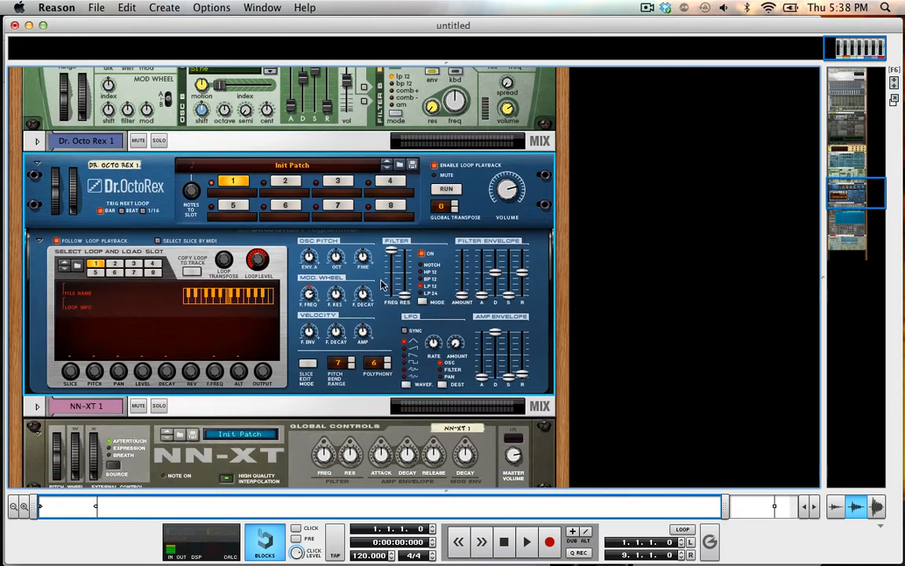
left_click(40, 239)
Examine the filter sections of the NN-XT and NN-19 samplers further down the rack.
scroll(80, 217, "down", 8)
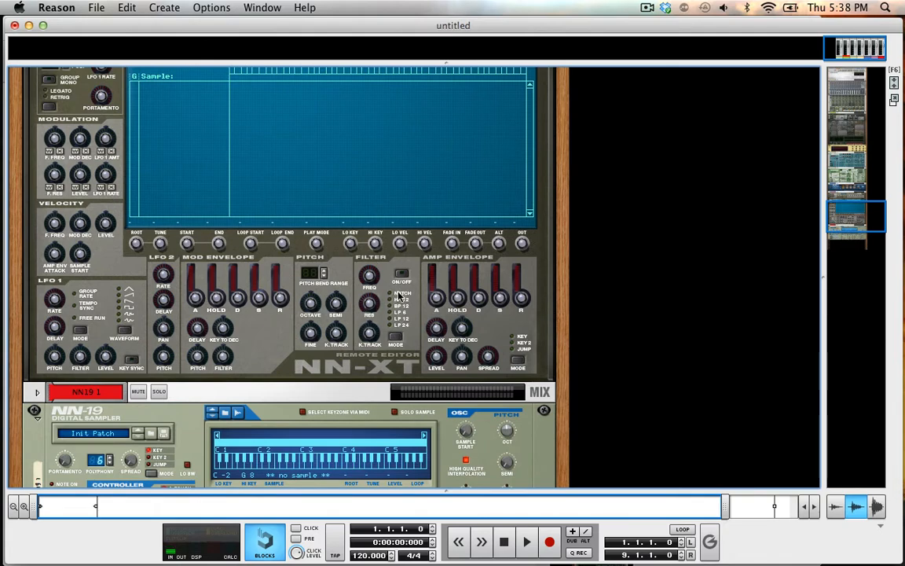
scroll(397, 294, "up", 5)
scroll(397, 294, "down", 10)
scroll(399, 295, "down", 1)
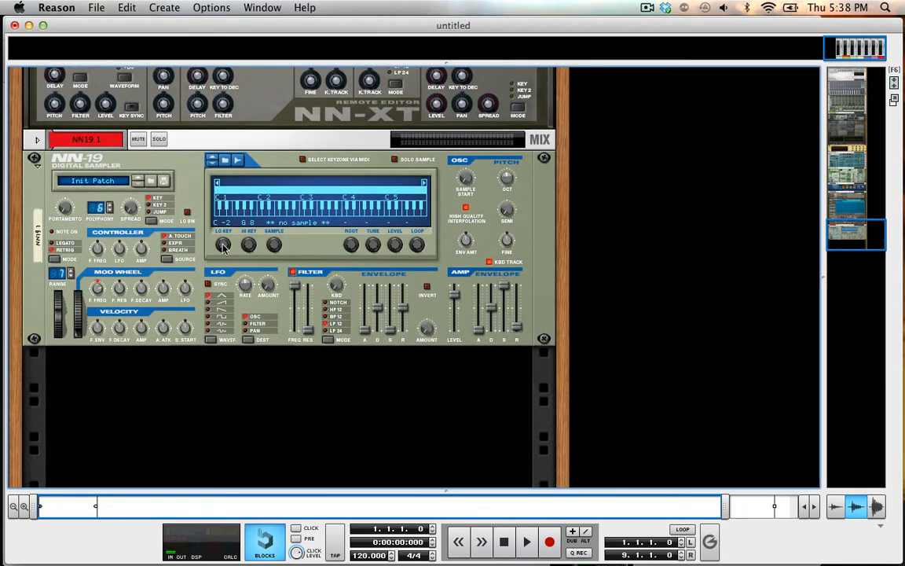
scroll(223, 247, "up", 15)
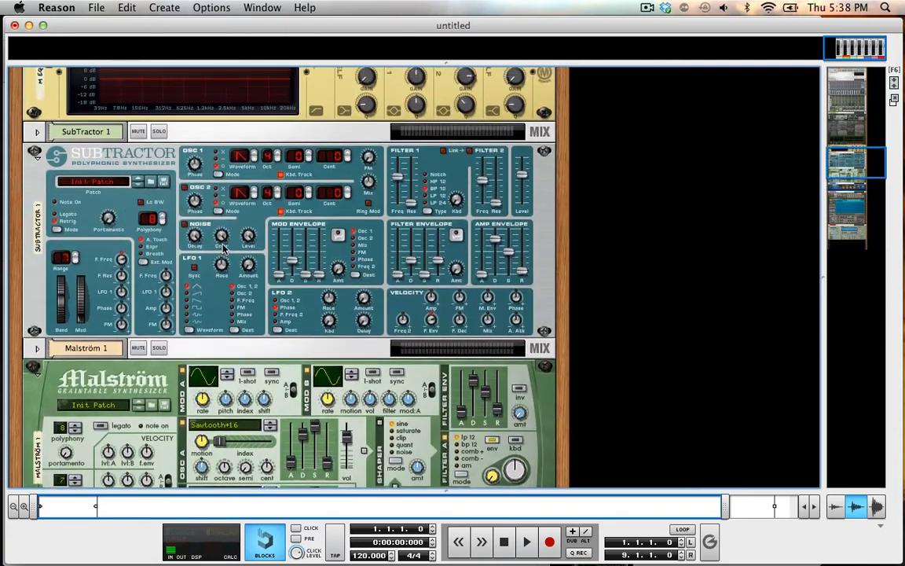
Add an ECF-42 Envelope Controlled Filter effect below the Thor synthesizer.
scroll(223, 247, "up", 8)
left_click(213, 7)
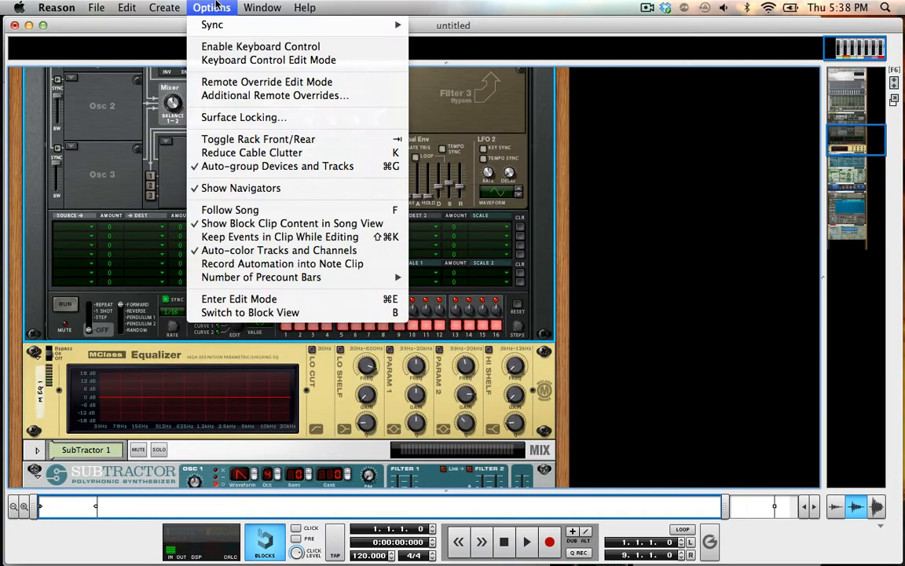
mouse_move(161, 8)
mouse_move(187, 101)
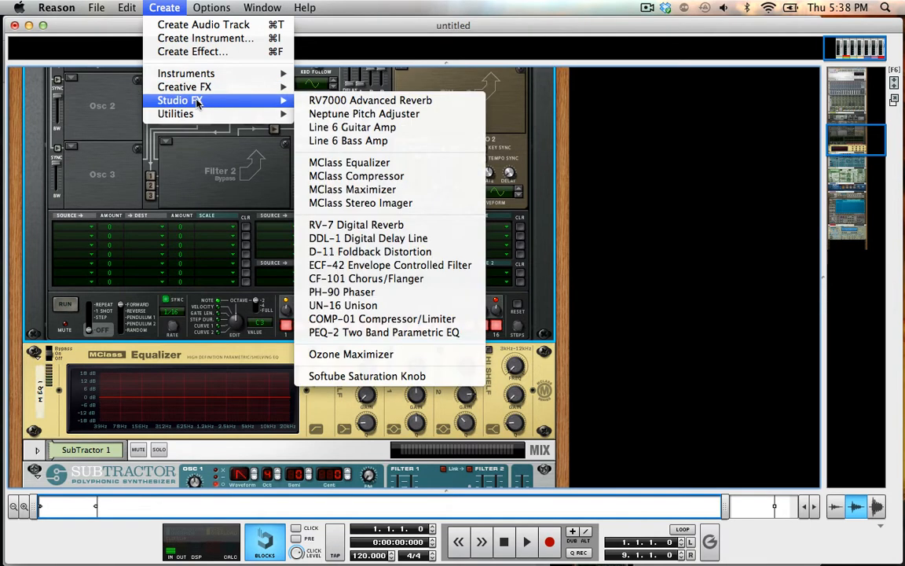
left_click(394, 266)
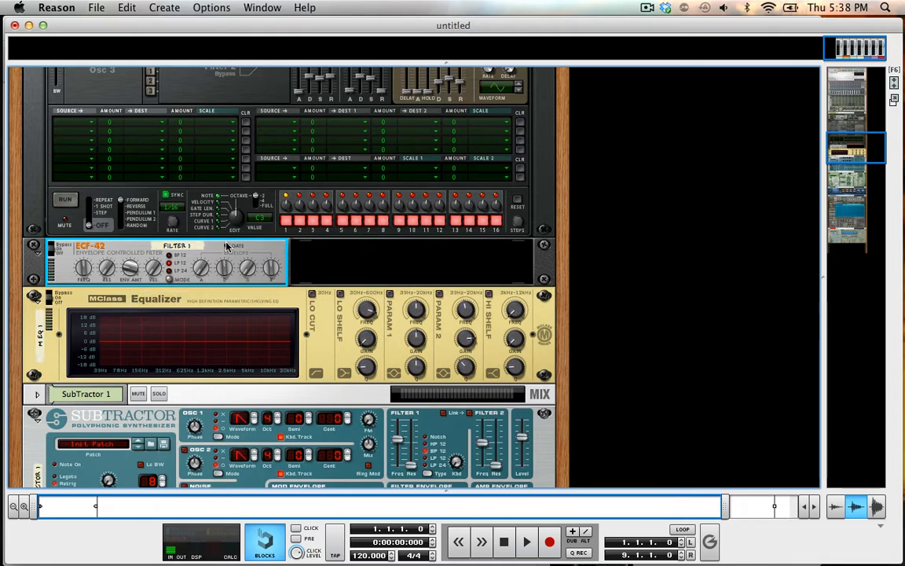
Inspect the ECF-42's cable connections on the rear of the rack, and return to the front view.
key("Tab")
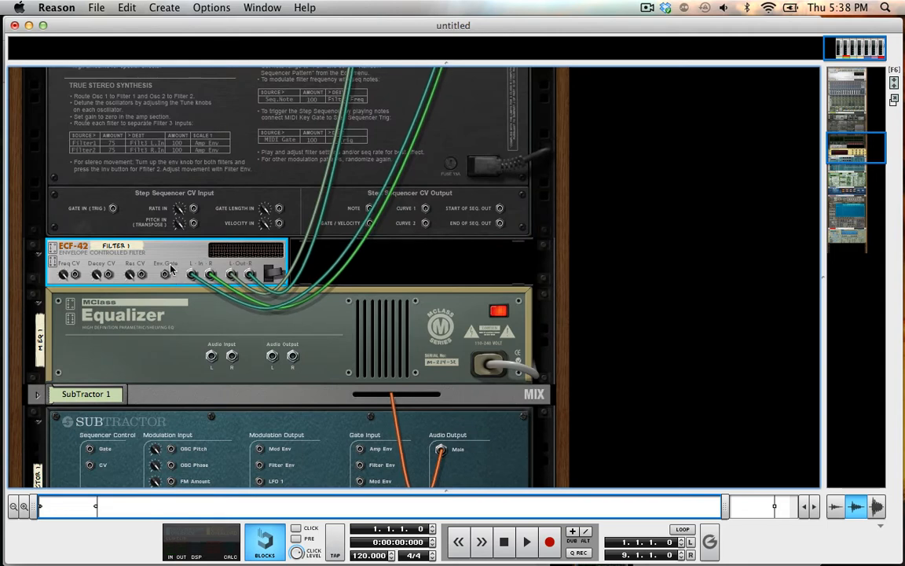
key("Tab")
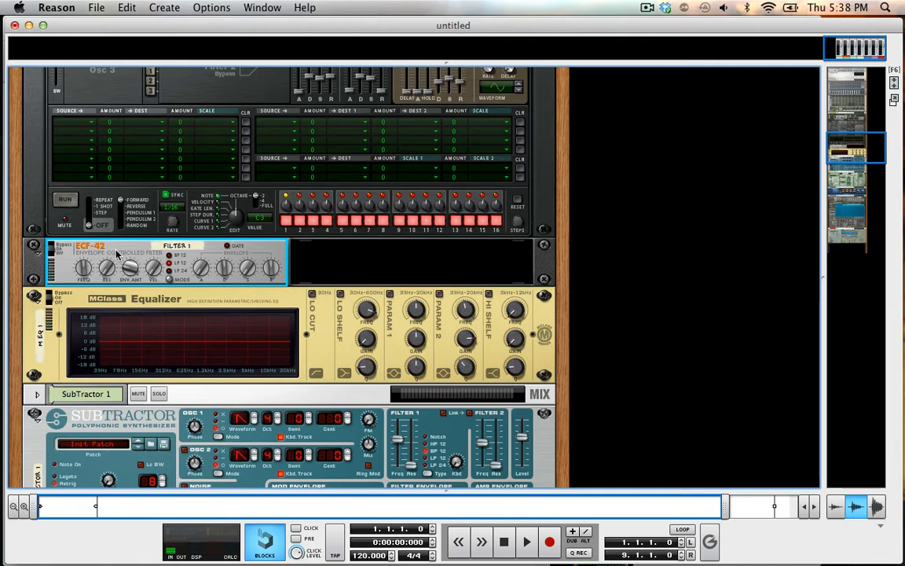
scroll(116, 254, "up", 4)
scroll(92, 285, "down", 2)
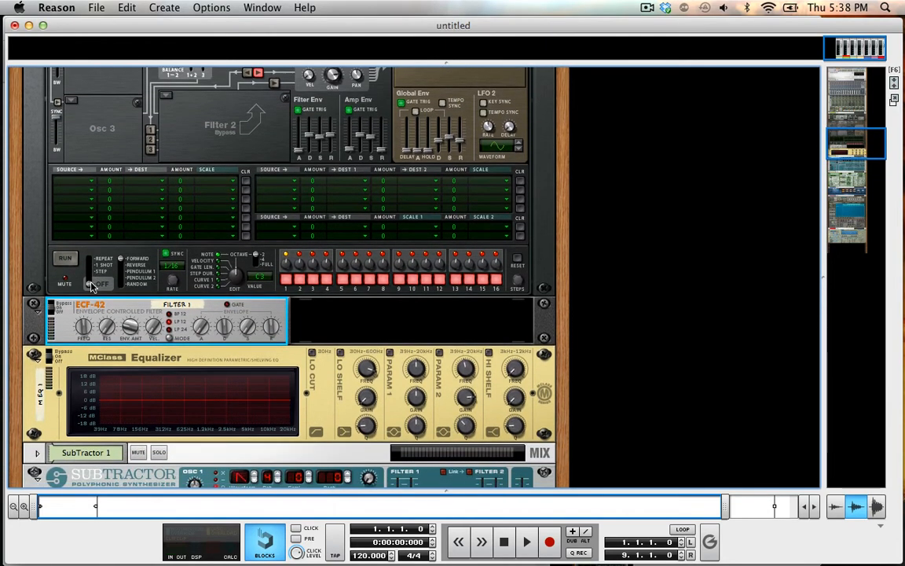
Delete the ECF-42 filter from the rack.
key("BackSpace")
key("Return")
Adjust the frequency of Thor's Low Pass Ladder Filter to demonstrate its cutoff.
scroll(91, 286, "up", 6)
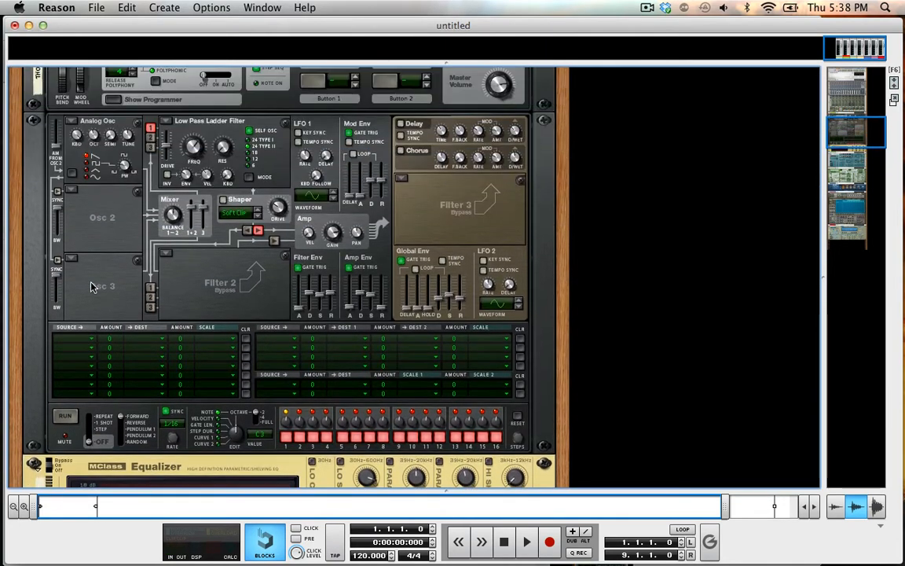
scroll(91, 286, "up", 4)
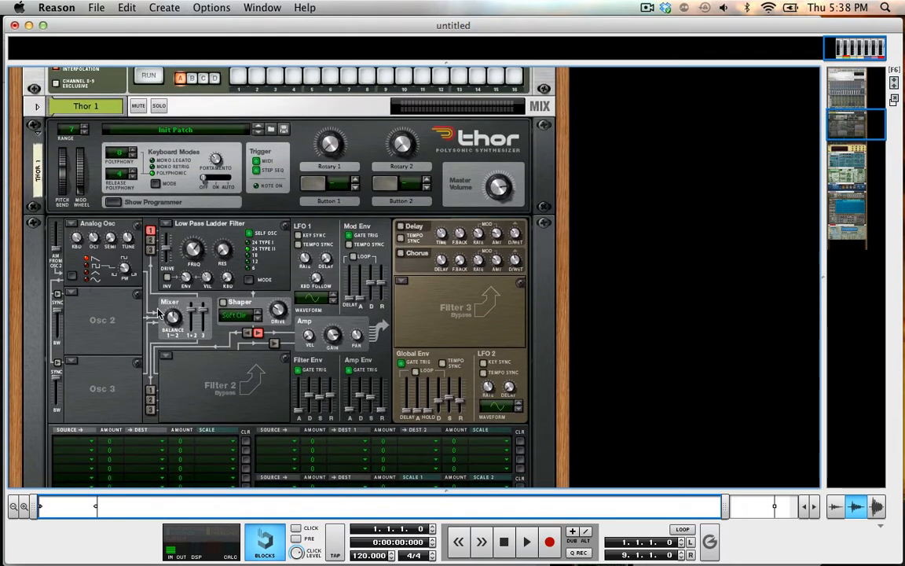
scroll(191, 299, "down", 2)
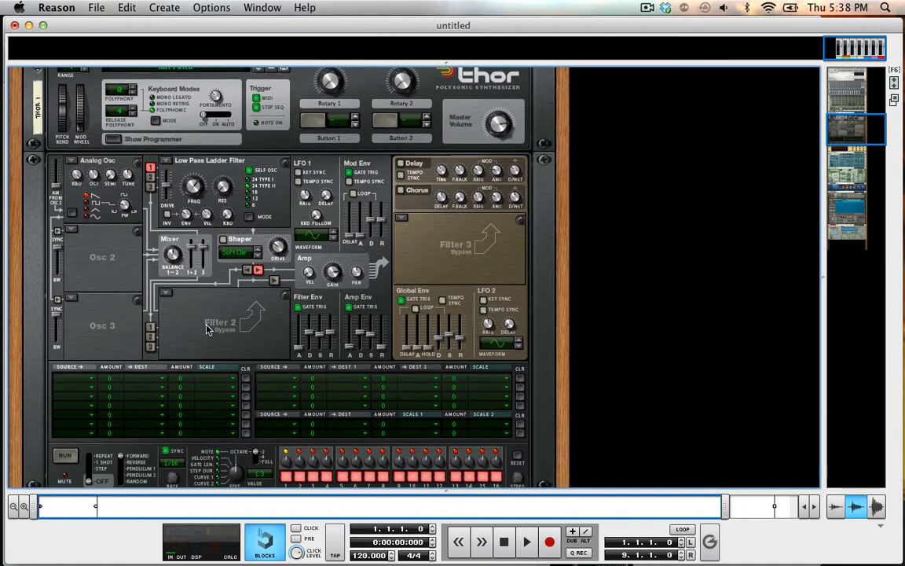
left_click(187, 227)
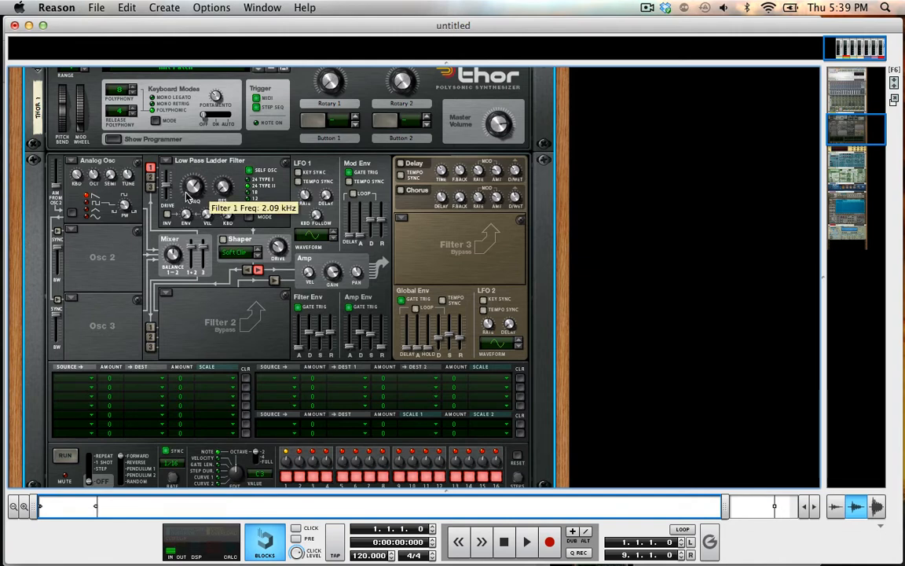
mouse_move(187, 196)
left_mouse_down()
mouse_move(176, 171)
mouse_move(175, 189)
mouse_move(193, 198)
mouse_move(174, 203)
mouse_move(169, 222)
mouse_move(187, 192)
mouse_move(170, 159)
mouse_move(166, 206)
mouse_move(172, 173)
mouse_move(185, 212)
mouse_move(170, 192)
mouse_move(171, 168)
mouse_move(188, 197)
left_mouse_up()
mouse_move(186, 196)
left_mouse_down()
mouse_move(185, 244)
mouse_move(169, 130)
mouse_move(186, 183)
left_mouse_up()
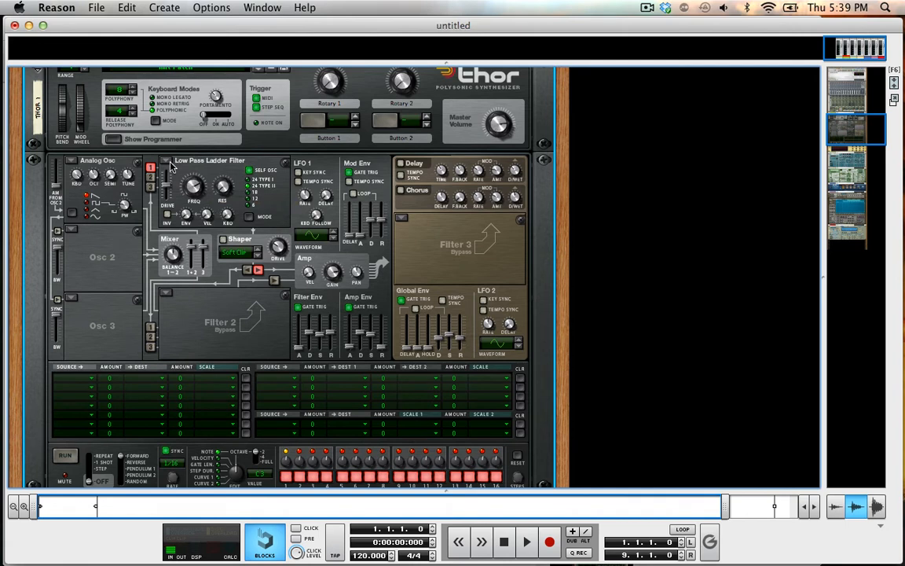
Change Thor's first filter to a State Variable Filter in HP 12 mode.
left_click(168, 162)
left_click(188, 175)
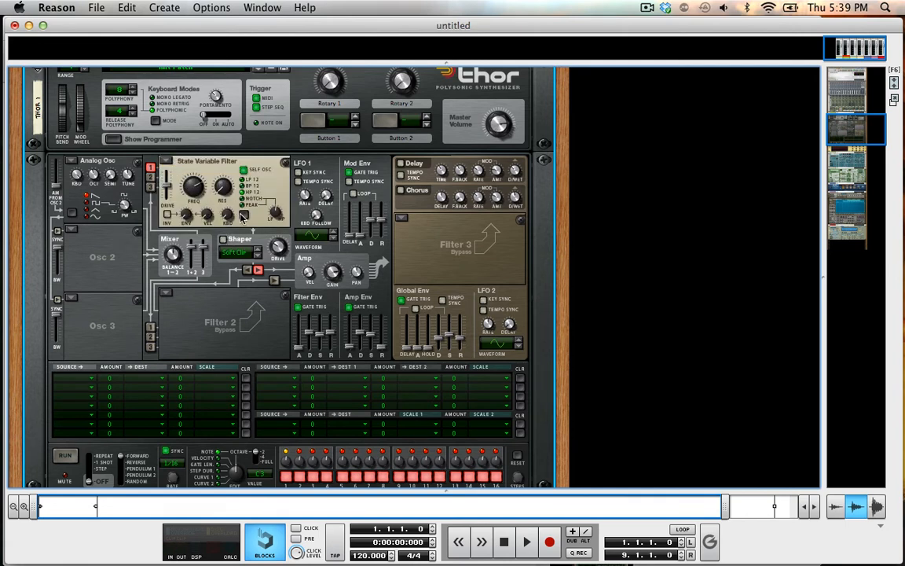
scroll(189, 217, "down", 5)
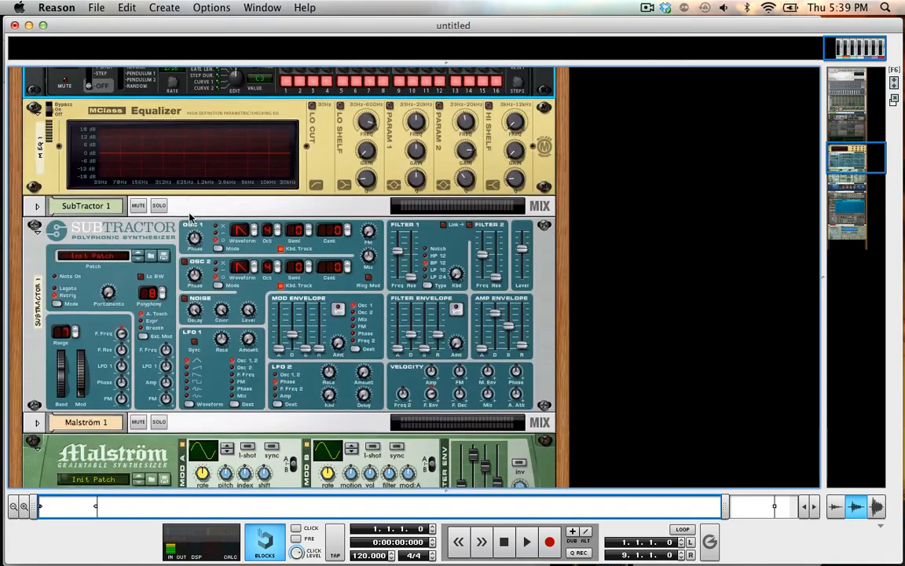
scroll(428, 262, "up", 5)
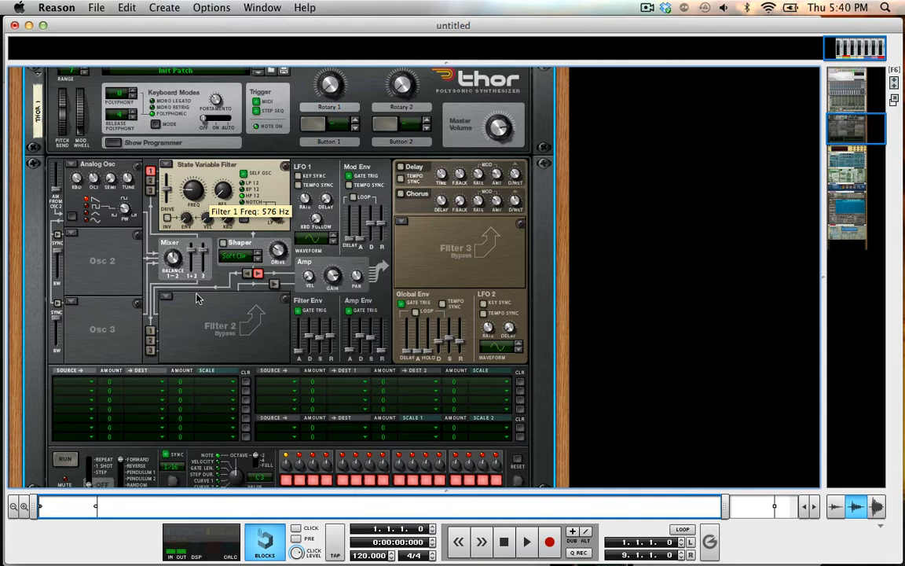
Sweep the State Variable Filter's frequency up from about 39.4 Hz and back, and switch its mode to BP 12.
scroll(193, 236, "down", 2)
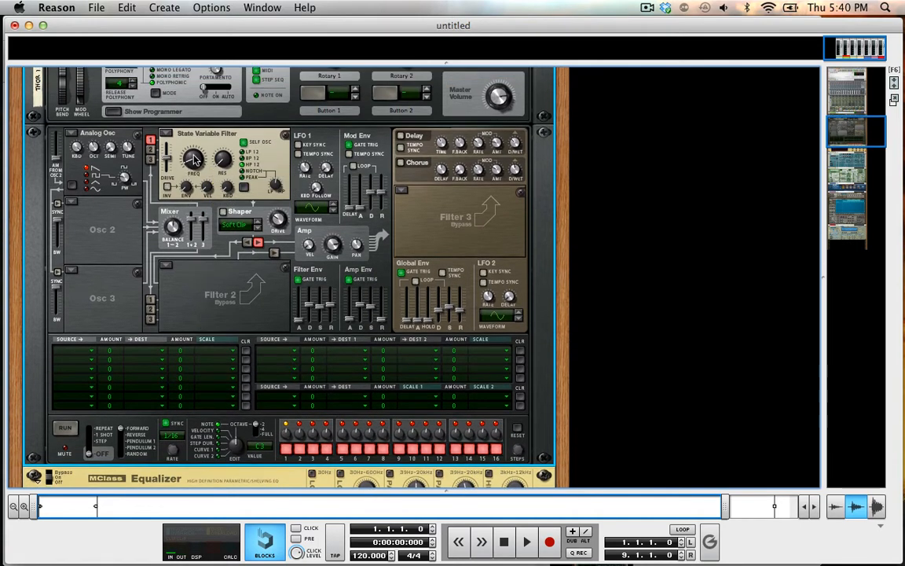
scroll(197, 161, "down", 3)
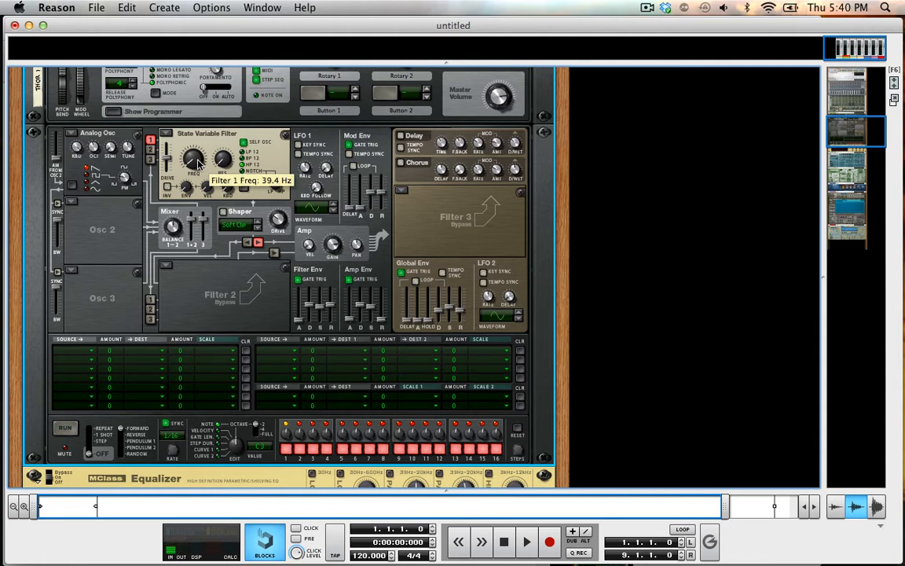
left_click_drag(196, 161, 198, 70)
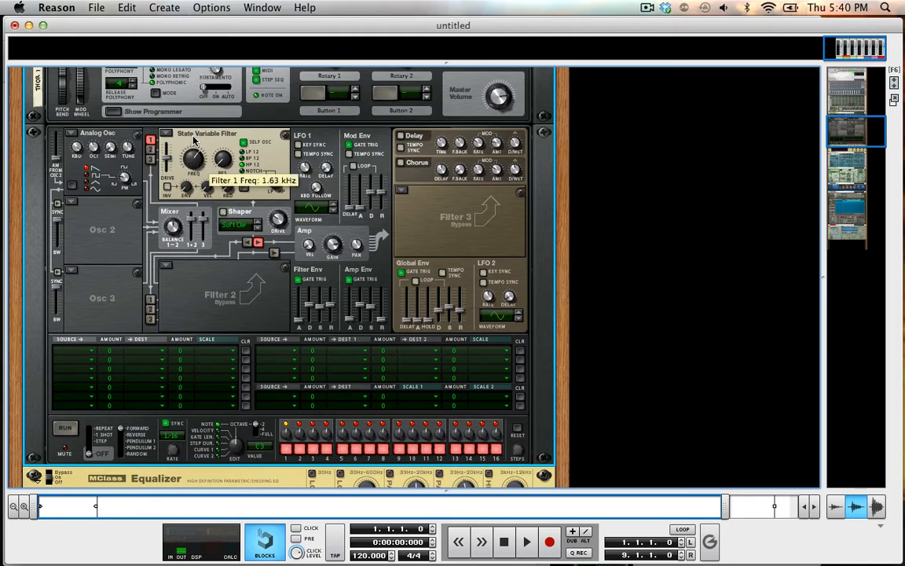
mouse_move(194, 139)
left_mouse_down()
mouse_move(196, 91)
mouse_move(202, 143)
left_mouse_up()
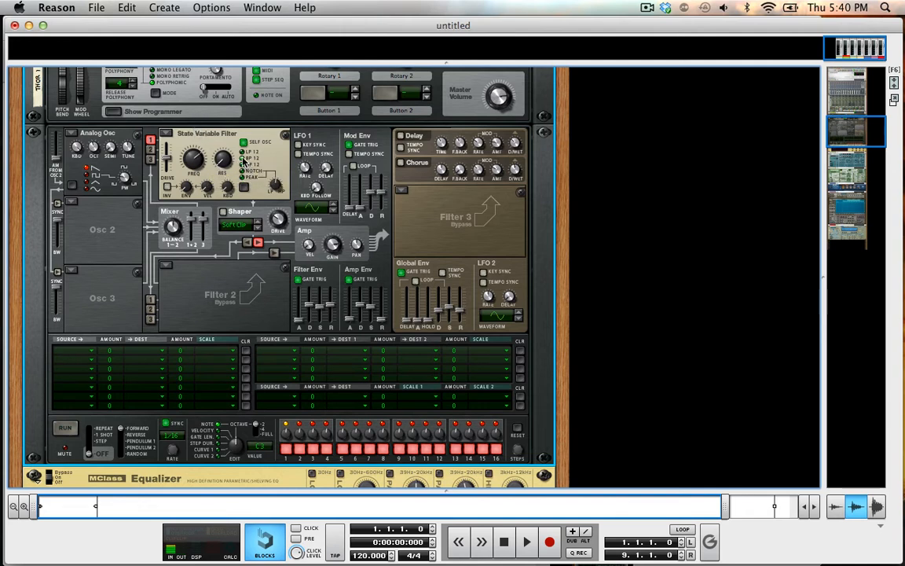
Turn on the Param 2 band of the MClass Equalizer to illustrate a band-pass curve.
scroll(244, 166, "up", 1)
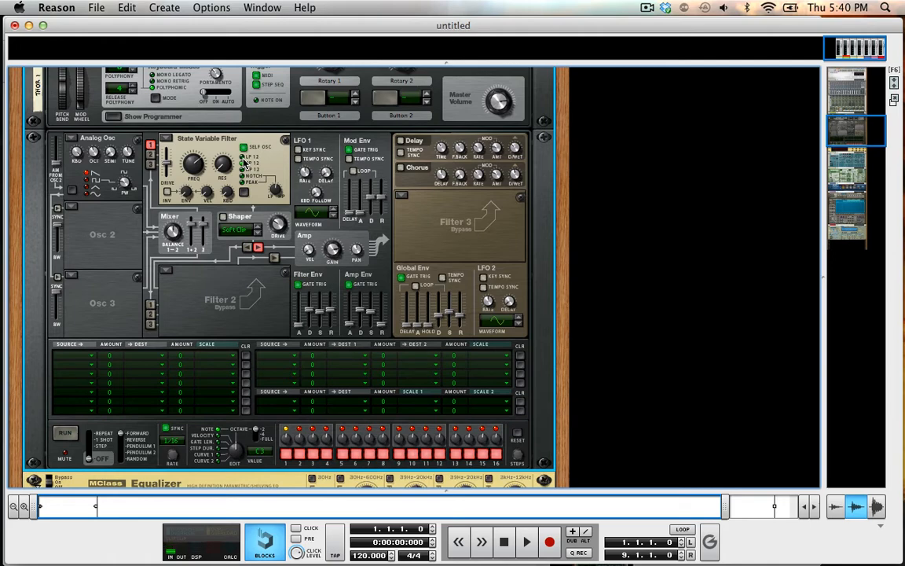
scroll(244, 161, "down", 10)
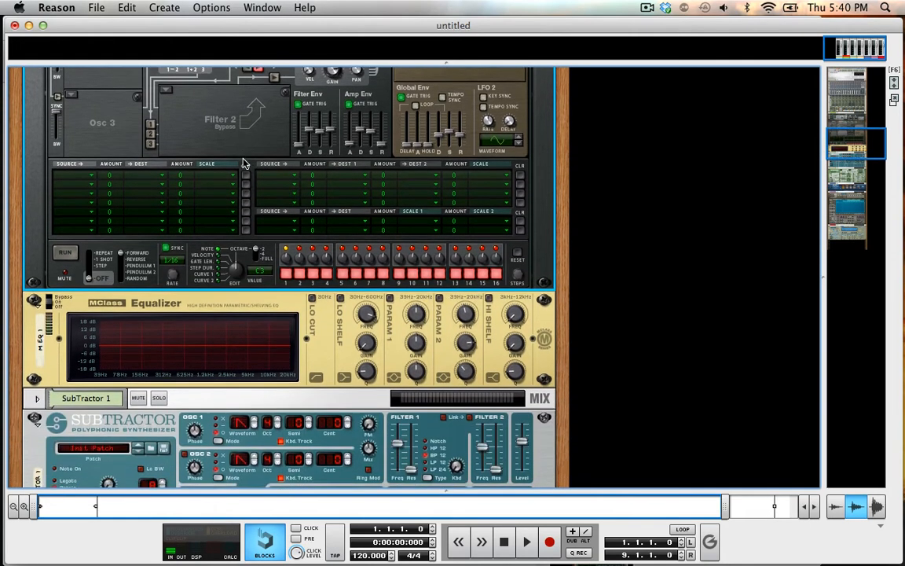
left_click(439, 302)
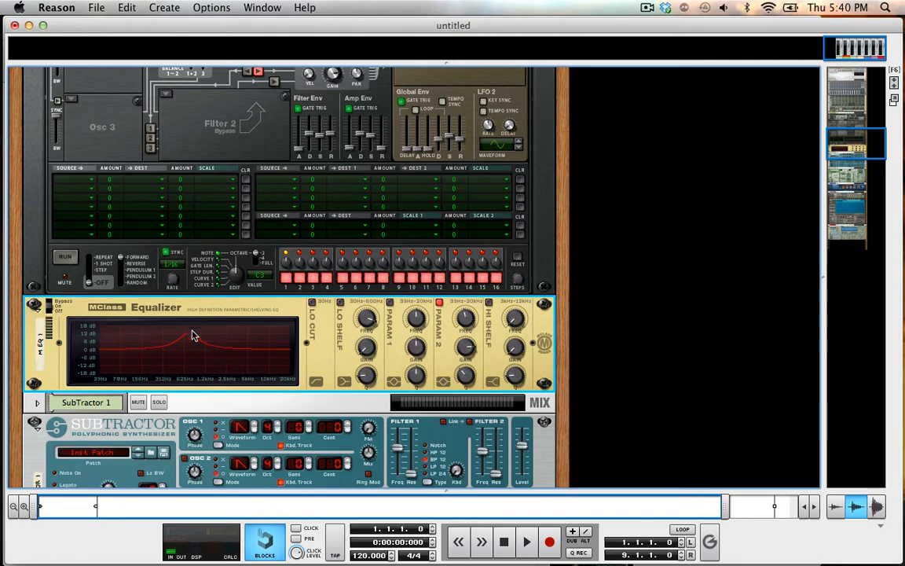
Sweep the frequency of Thor's State Variable Filter in band-pass mode.
scroll(236, 356, "up", 3)
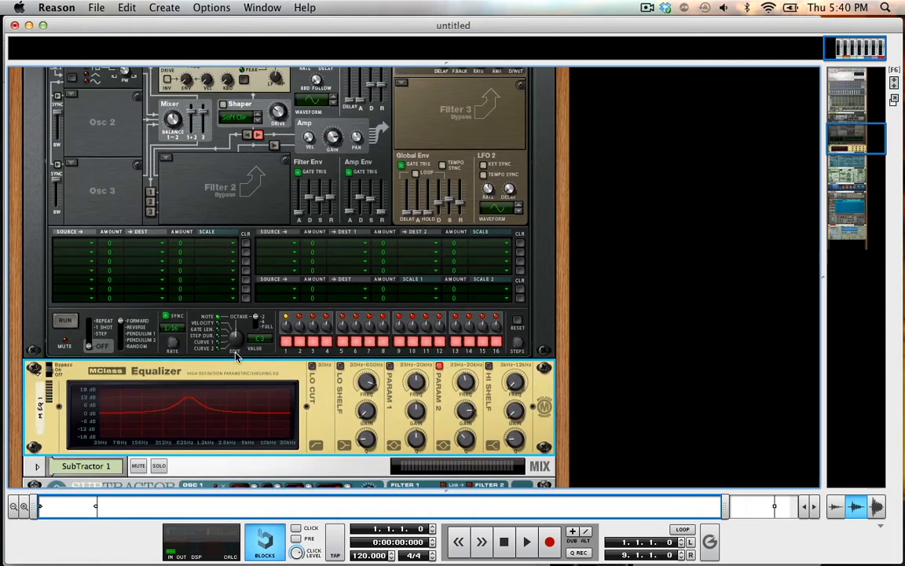
scroll(437, 377, "up", 5)
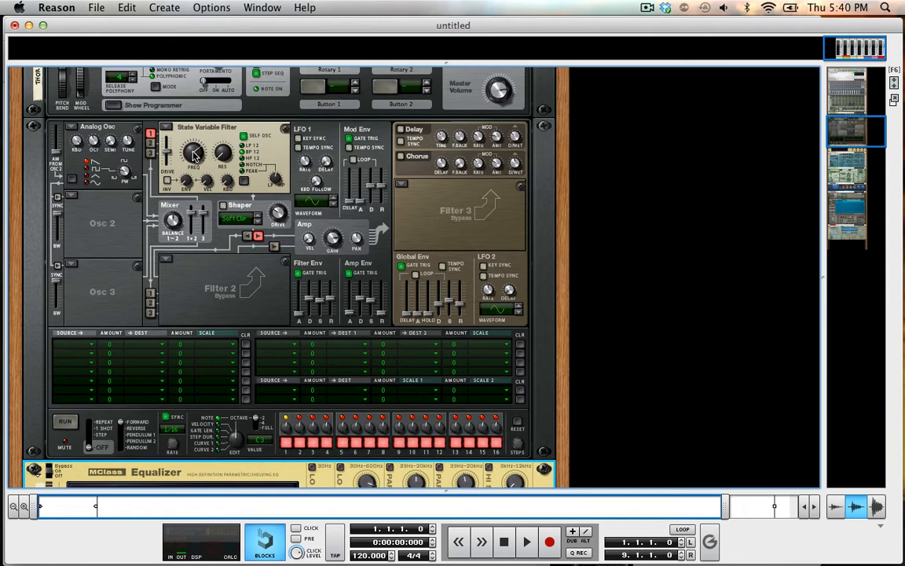
left_click_drag(194, 154, 201, 201)
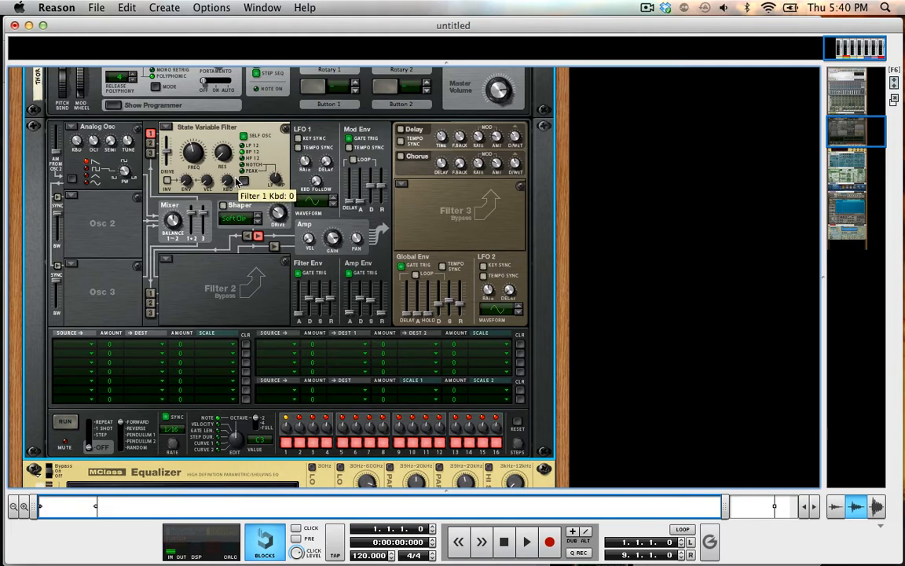
scroll(226, 181, "down", 5)
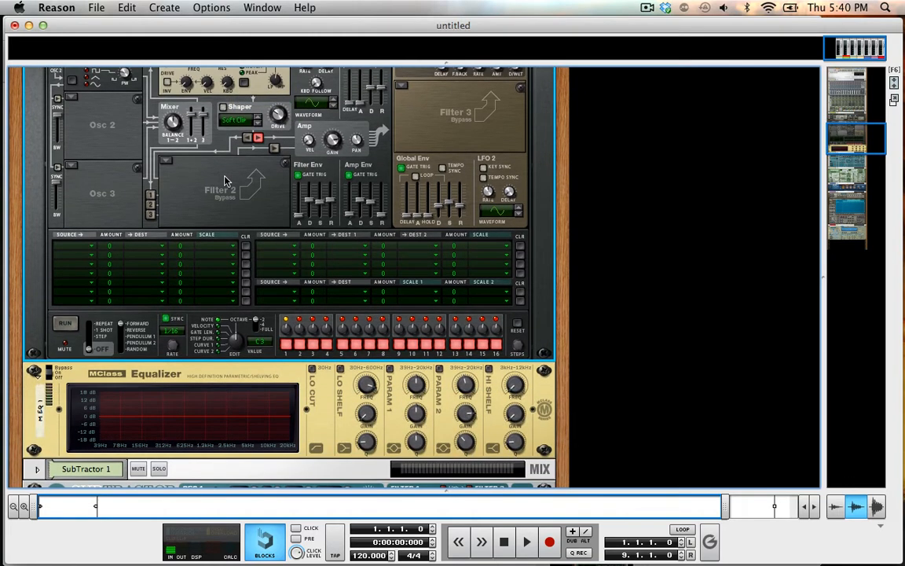
Change Thor's first filter to a Low Pass Ladder Filter.
scroll(226, 183, "up", 5)
left_click(166, 132)
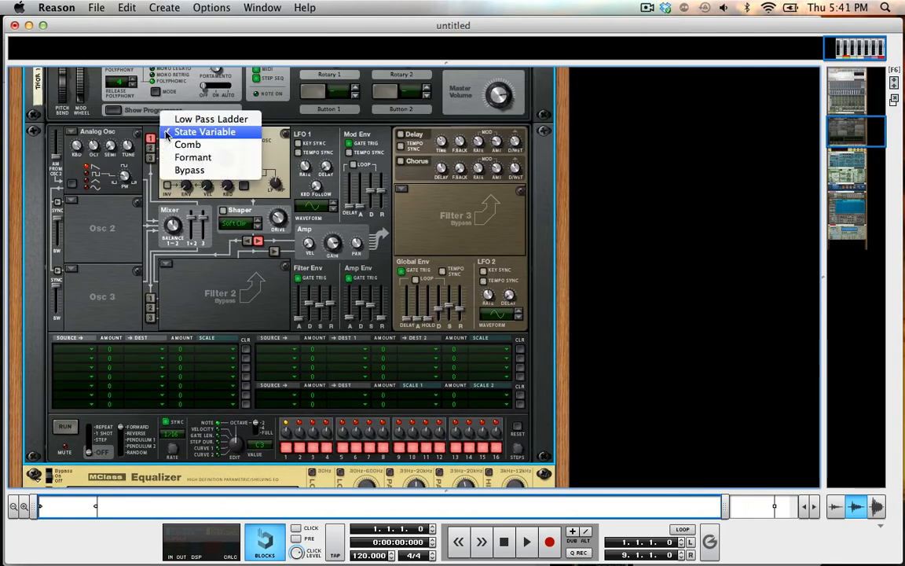
left_click(193, 119)
Turn on the Hi Shelf band of the MClass Equalizer to illustrate a low-pass curve.
scroll(315, 285, "down", 5)
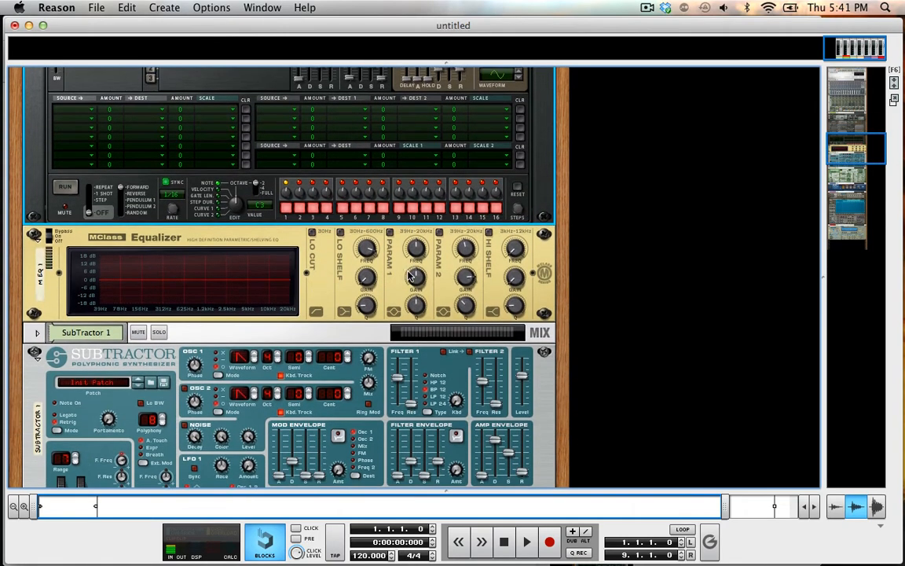
left_click(488, 234)
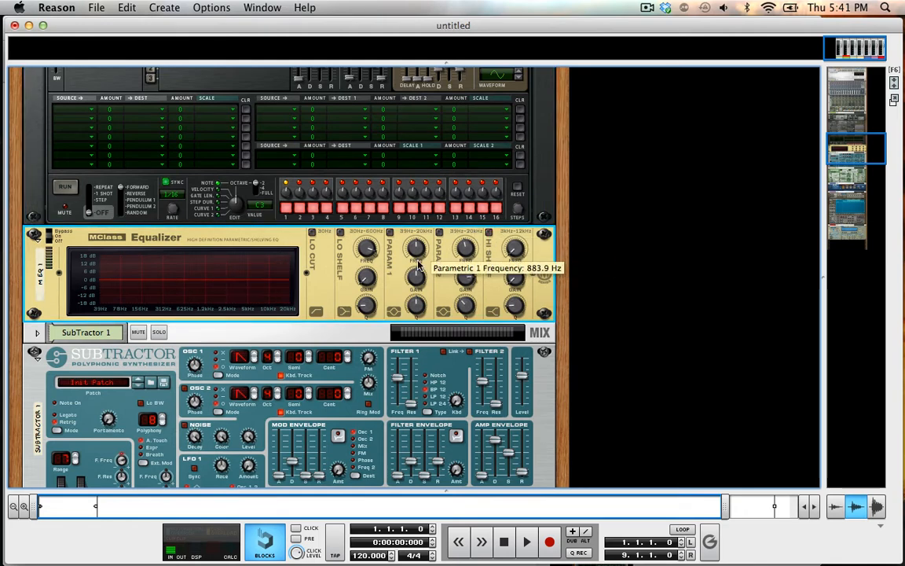
scroll(414, 250, "up", 5)
scroll(503, 236, "down", 4)
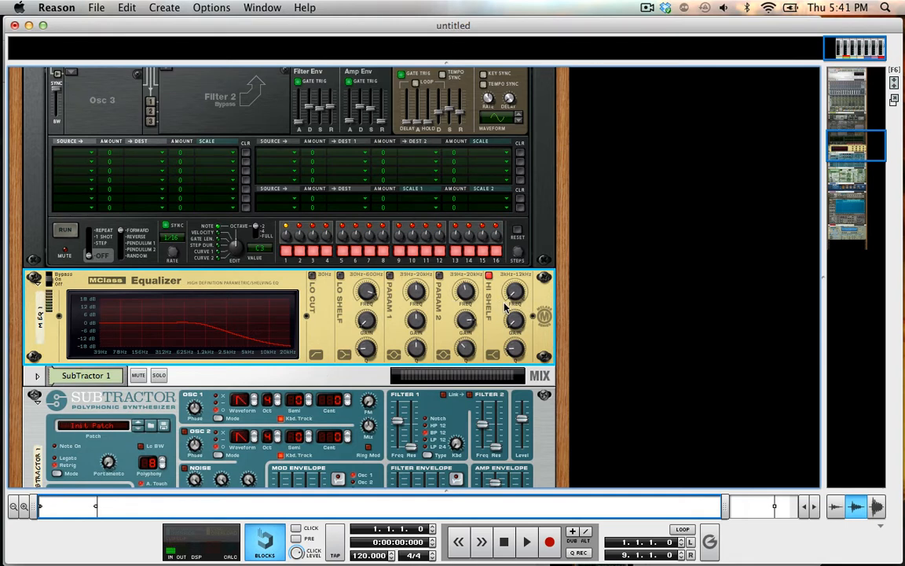
mouse_move(515, 295)
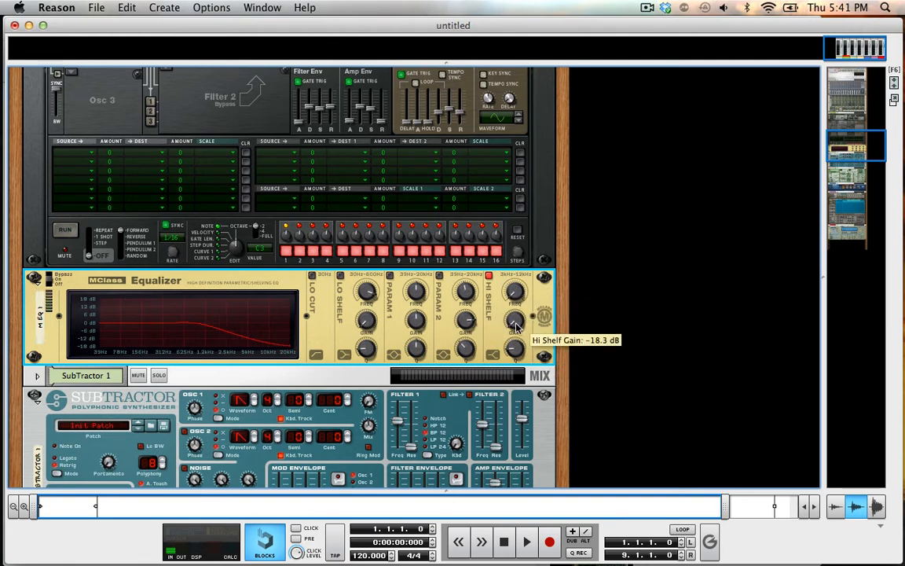
Adjust the frequency of Thor's Low Pass Ladder Filter and compare it with the equalizer's Hi Shelf curve.
scroll(487, 310, "up", 5)
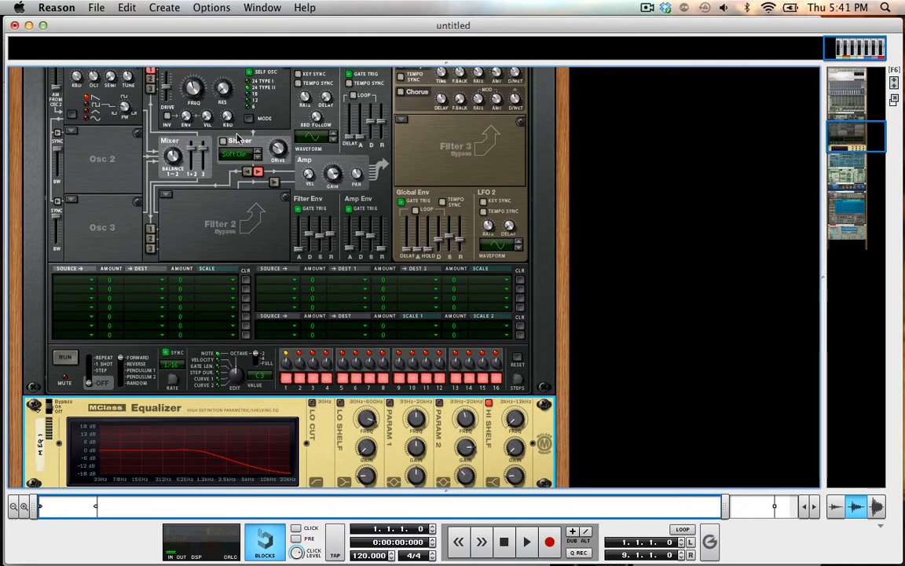
left_click_drag(194, 88, 193, 88)
scroll(216, 91, "down", 5)
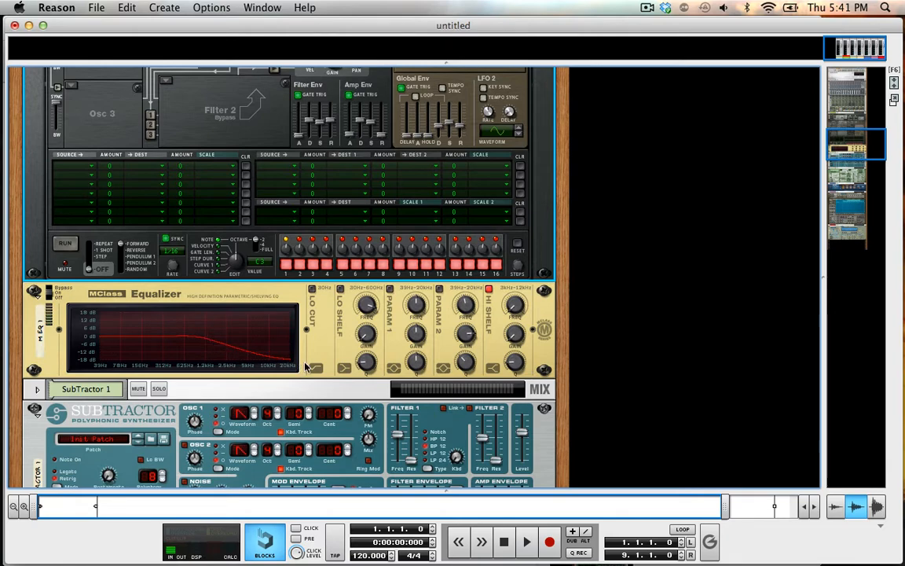
Compare the slope modes of Thor's Low Pass Ladder Filter with the roll-off shown in the equalizer's curve.
scroll(306, 367, "up", 8)
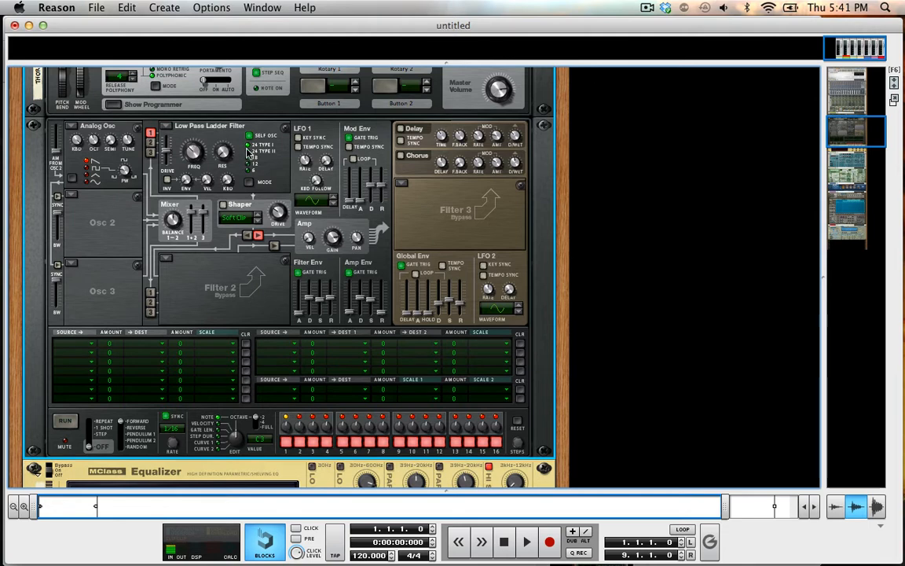
scroll(195, 349, "down", 5)
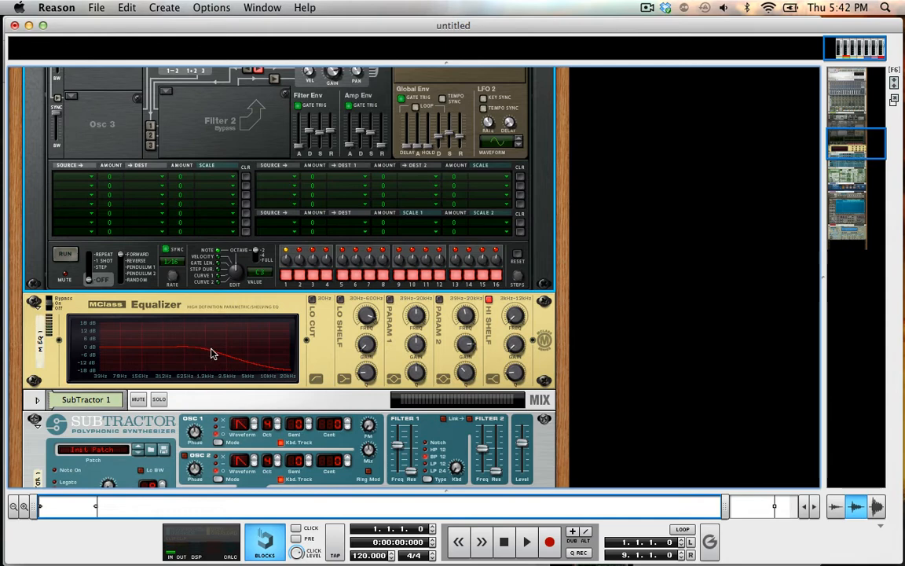
scroll(283, 358, "up", 5)
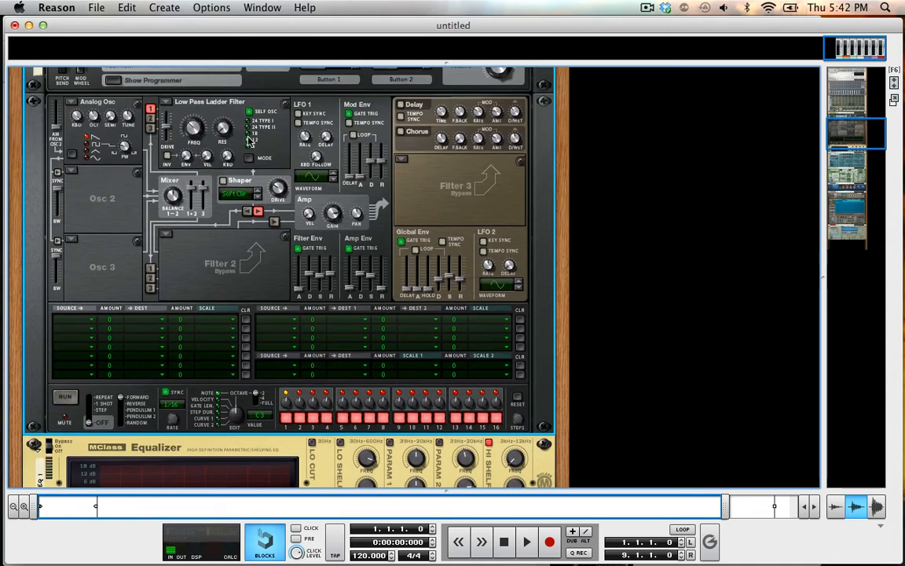
scroll(180, 267, "down", 4)
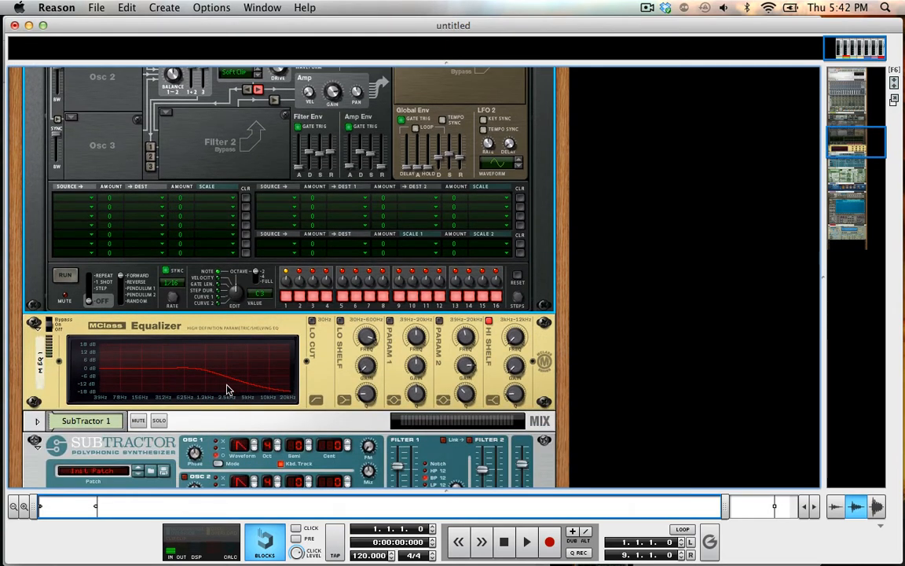
scroll(204, 346, "up", 6)
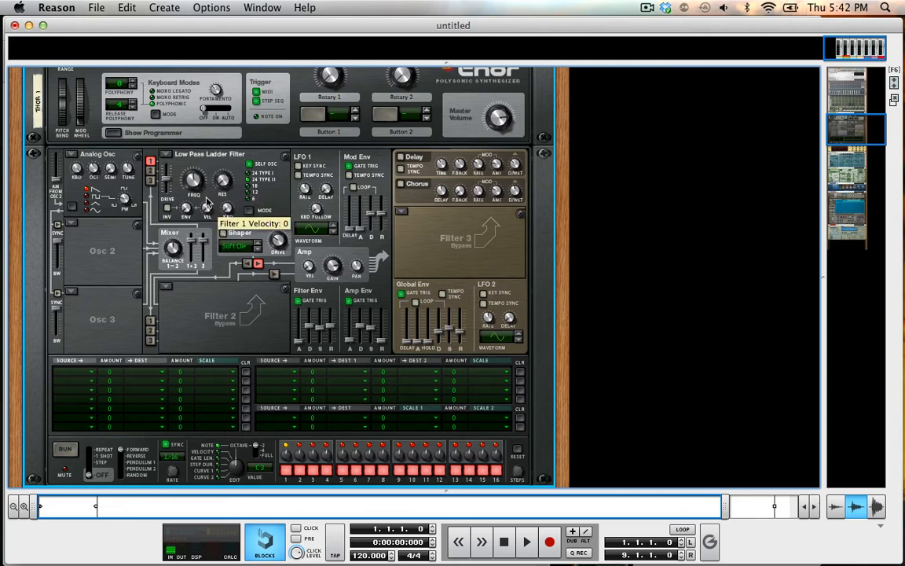
Raise the Q of the equalizer's Hi Shelf band to illustrate a resonant peak at the cutoff.
scroll(224, 206, "down", 5)
scroll(226, 214, "down", 1)
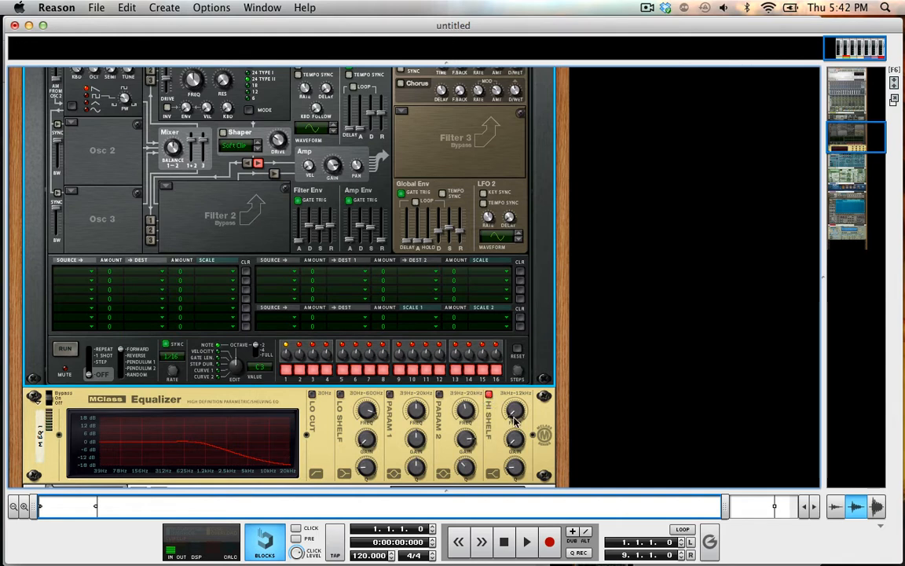
scroll(511, 464, "down", 1)
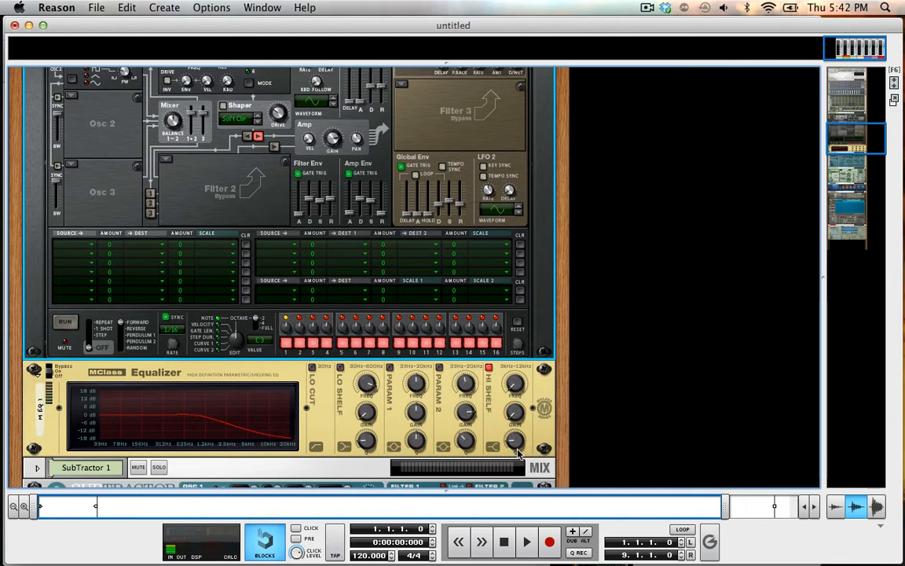
left_click_drag(517, 447, 550, 197)
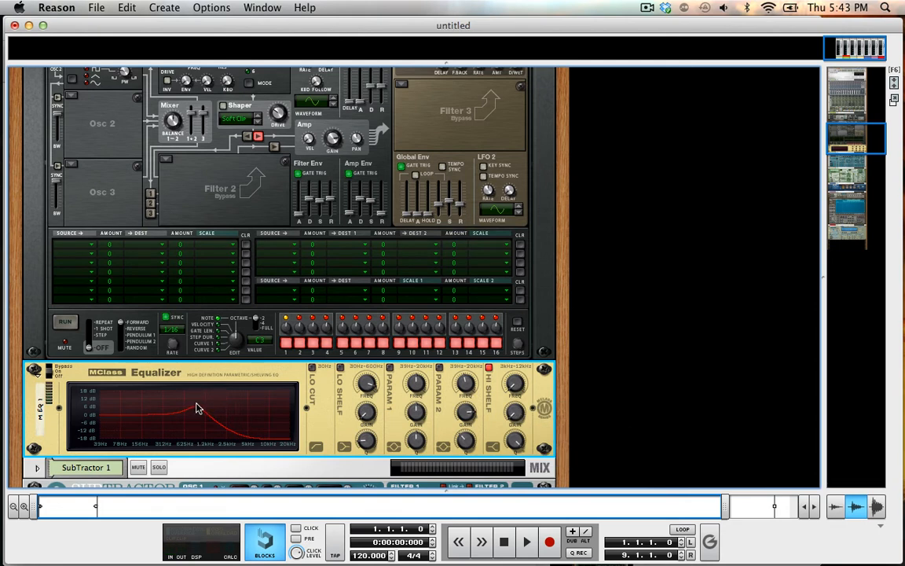
Sweep the frequency of Thor's Low Pass Ladder Filter.
scroll(232, 290, "up", 4)
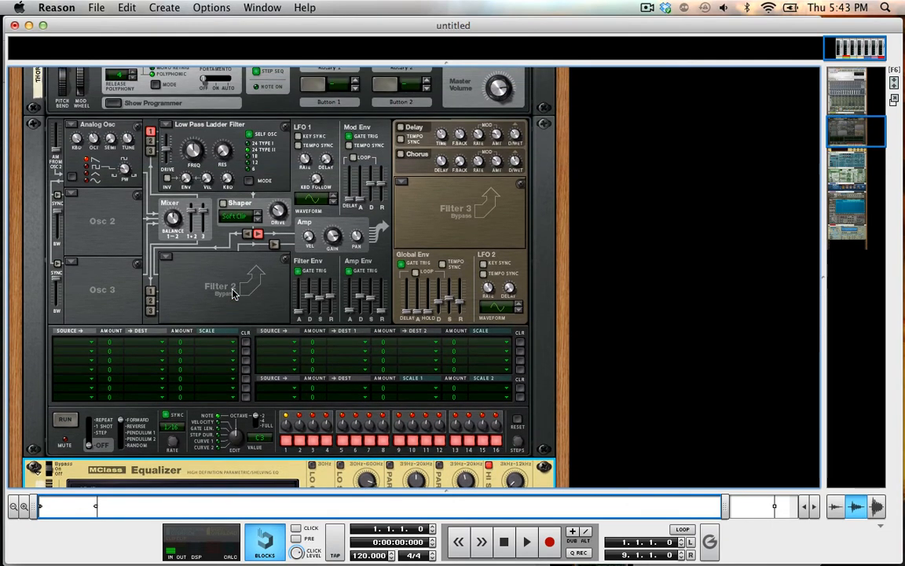
left_click(194, 151)
left_click_drag(194, 151, 194, 146)
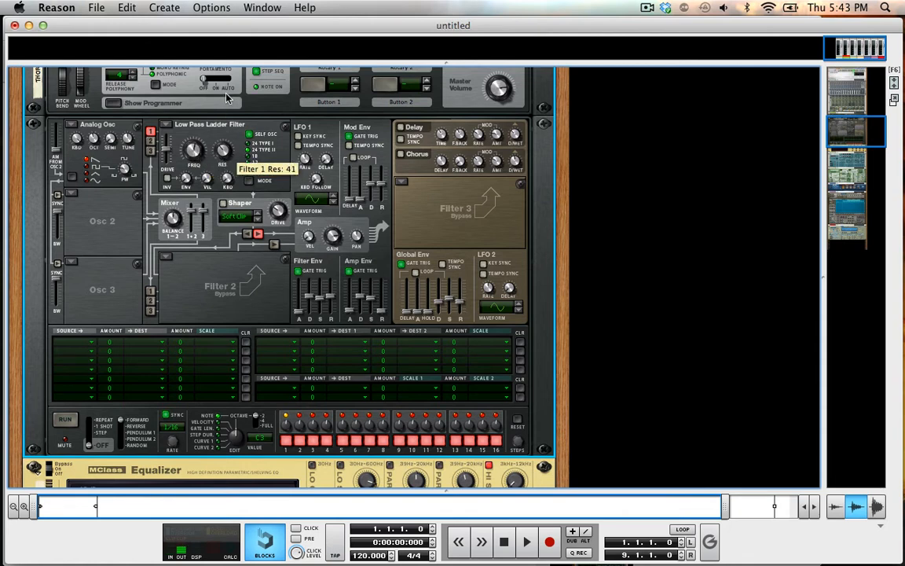
Adjust the Low Pass Ladder Filter's resonance and sweep its frequency from 1.15 kHz down to about 273 Hz.
left_click_drag(223, 149, 222, 54)
left_click_drag(224, 149, 223, 147)
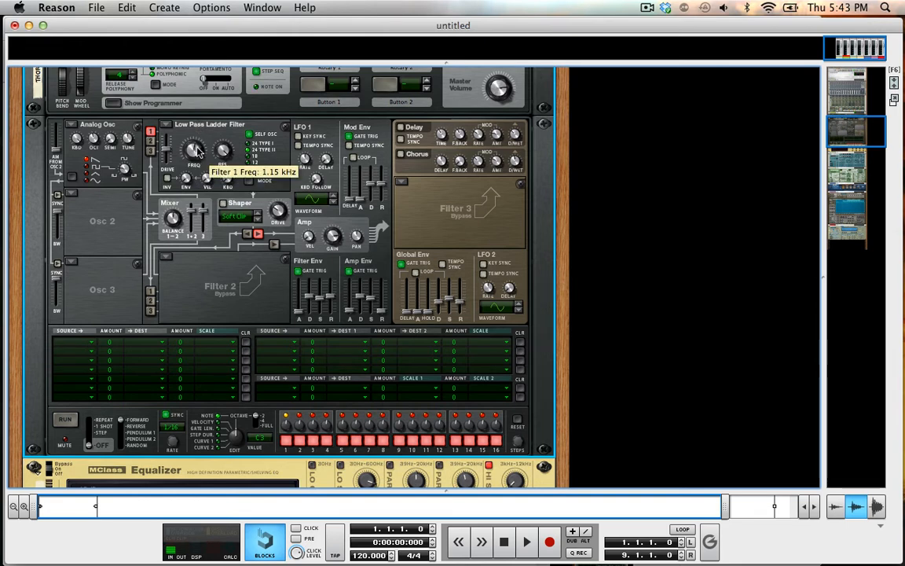
left_click_drag(195, 146, 189, 193)
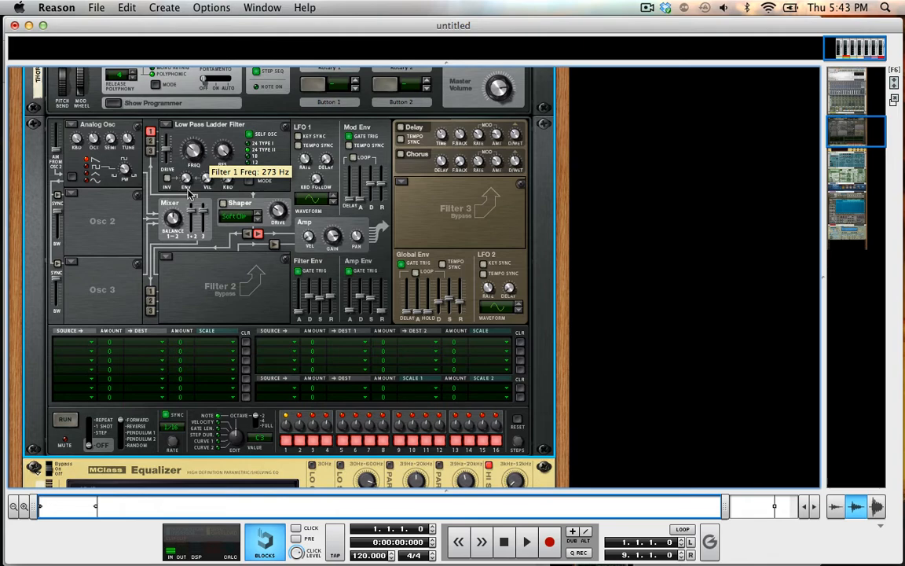
left_click_drag(189, 206, 196, 187)
Compare Thor's filter resonance with the peak in the equalizer's curve, and turn off the Hi Shelf band.
scroll(197, 189, "up", 4)
scroll(196, 187, "down", 3)
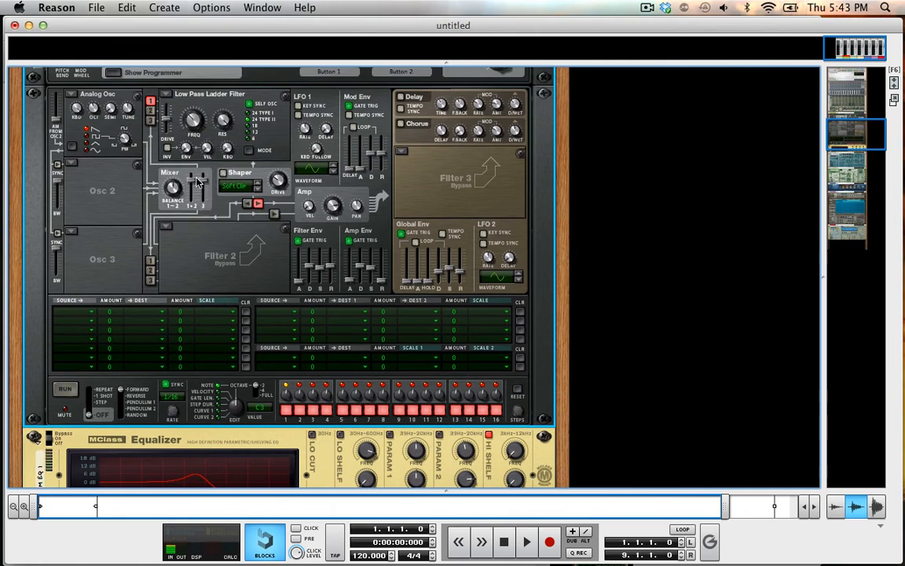
scroll(196, 182, "up", 2)
scroll(226, 200, "down", 2)
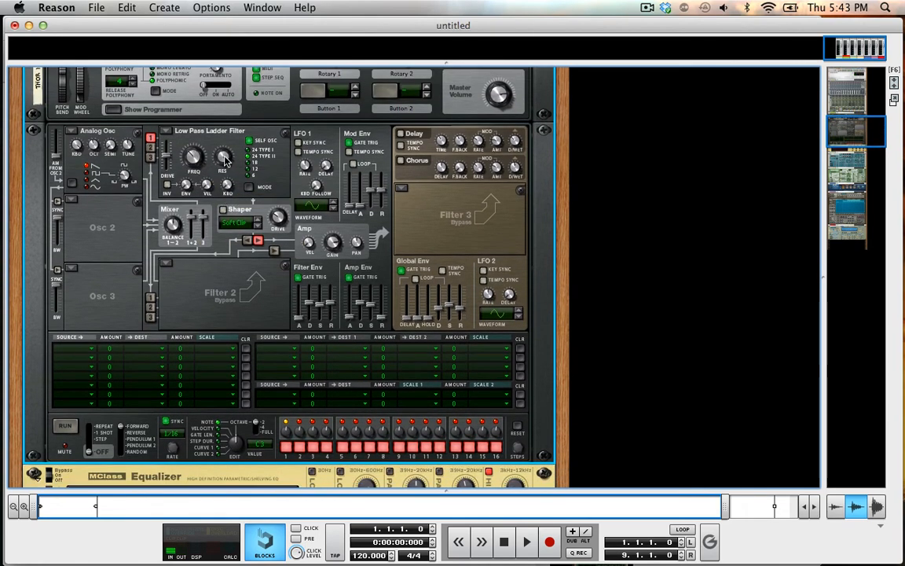
scroll(225, 159, "down", 3)
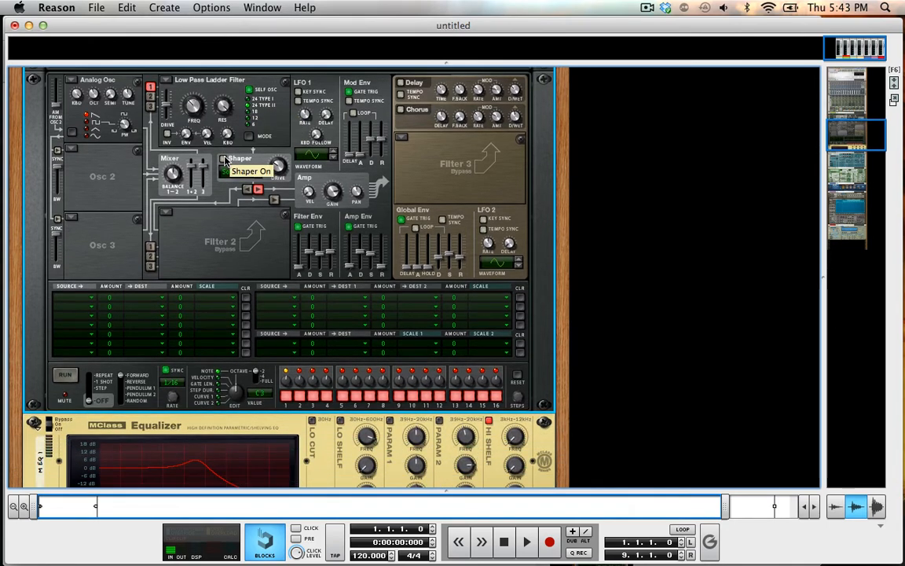
scroll(225, 159, "down", 4)
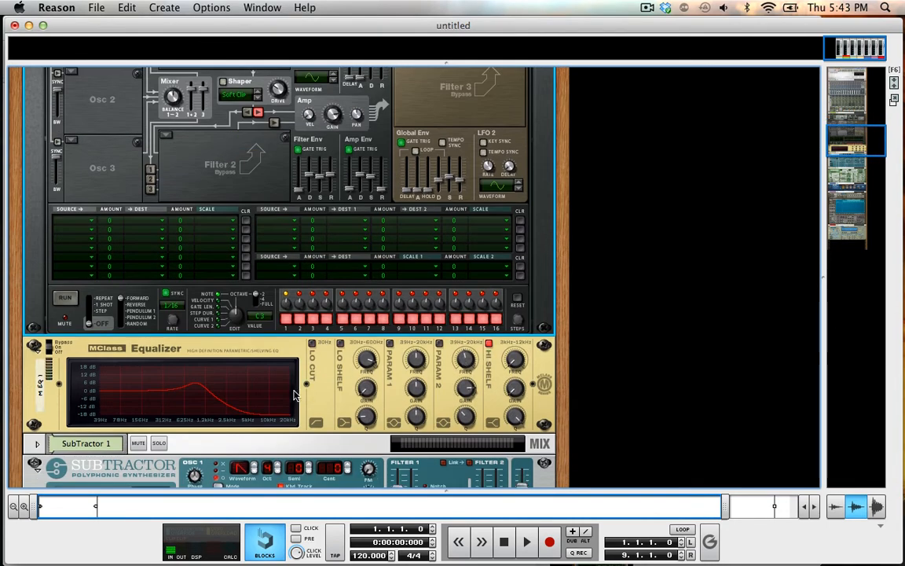
scroll(296, 395, "up", 1)
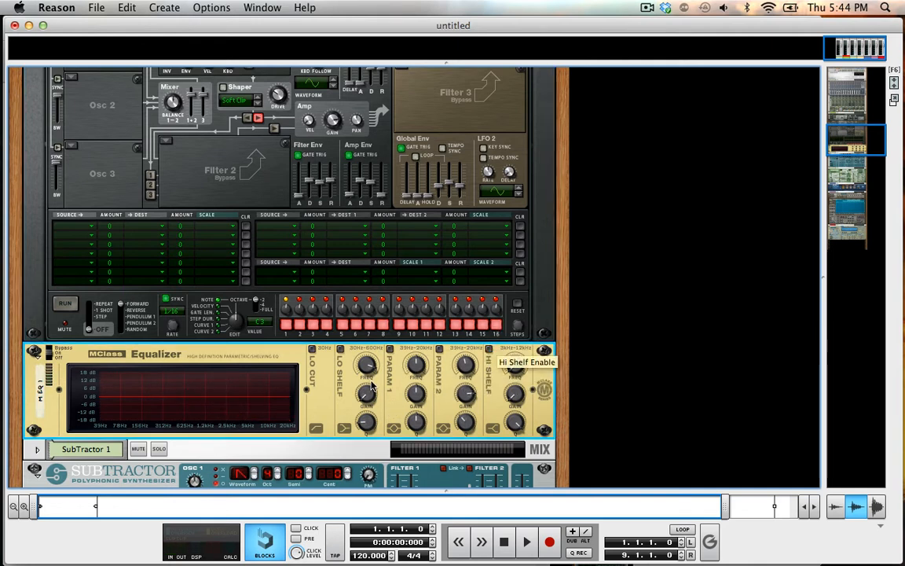
Change Thor's first filter to a State Variable Filter and sweep its frequency up from 317 Hz.
scroll(373, 383, "up", 5)
scroll(371, 384, "up", 1)
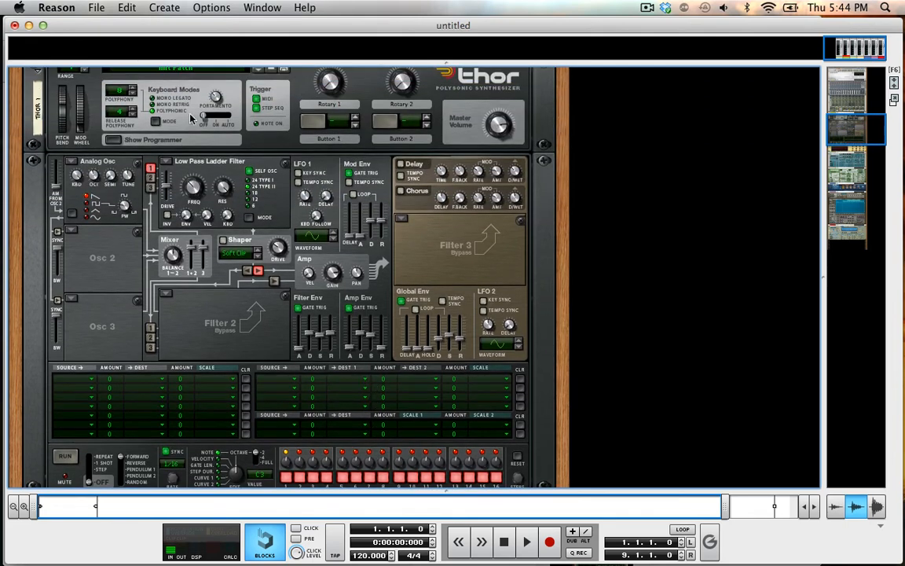
left_click(167, 162)
left_click(213, 179)
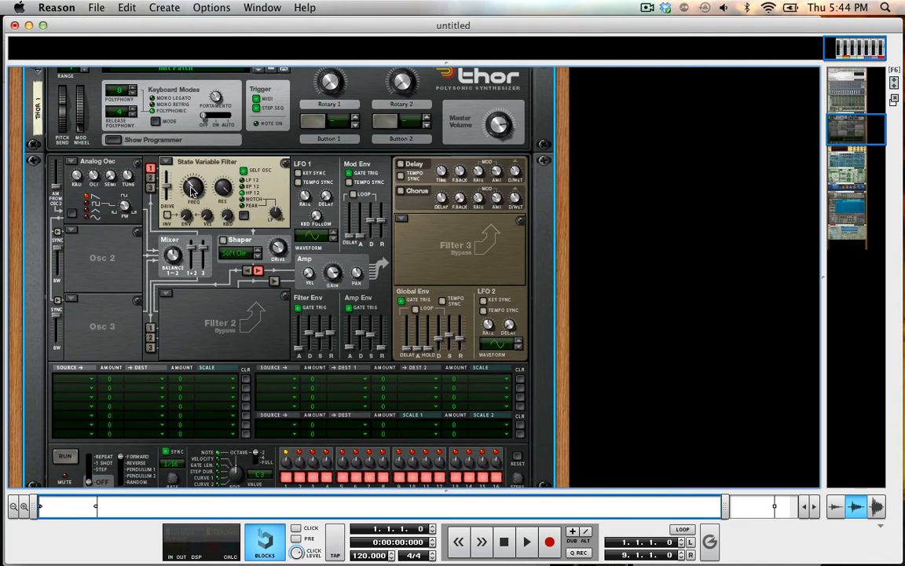
mouse_move(191, 190)
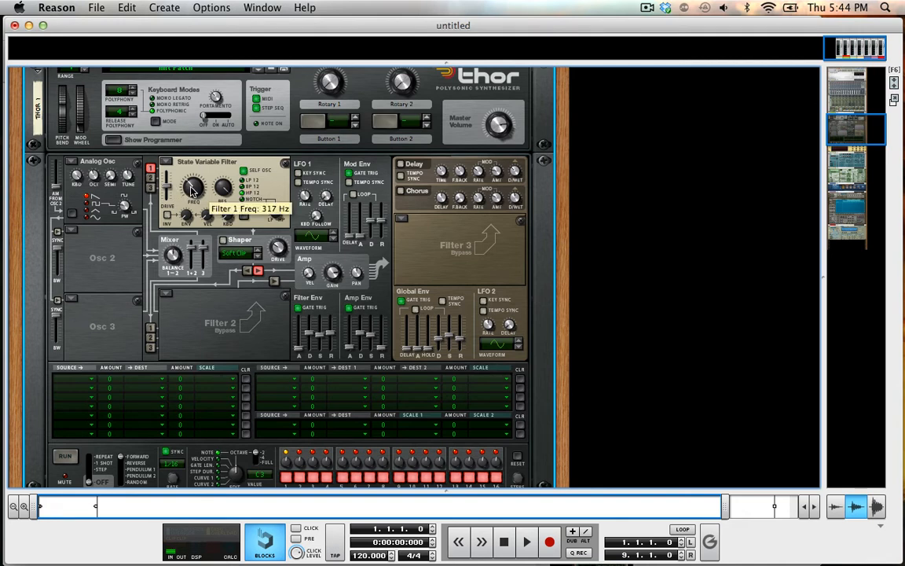
left_click_drag(191, 190, 187, 165)
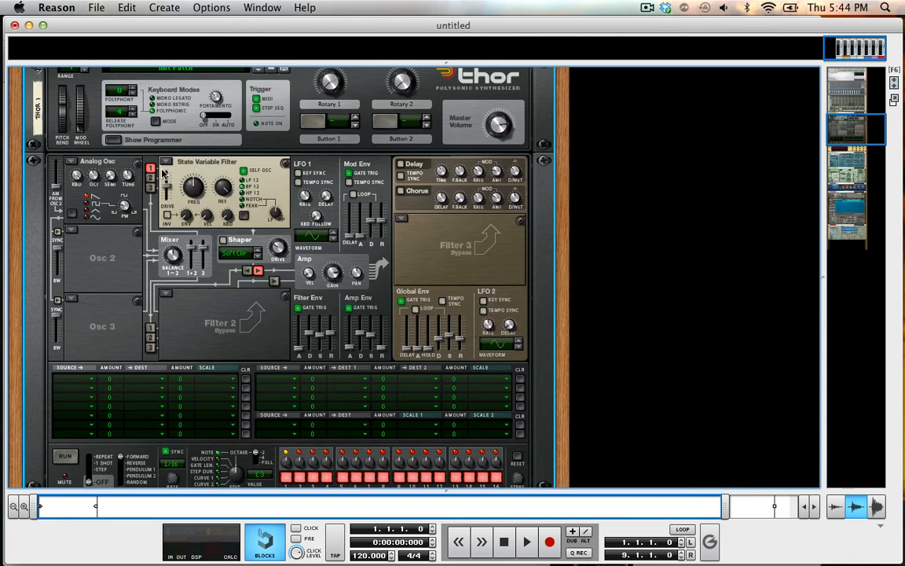
Switch Thor's first filter back to the Low Pass Ladder type and review its resonance and modulation controls.
left_click(168, 163)
left_click(170, 149)
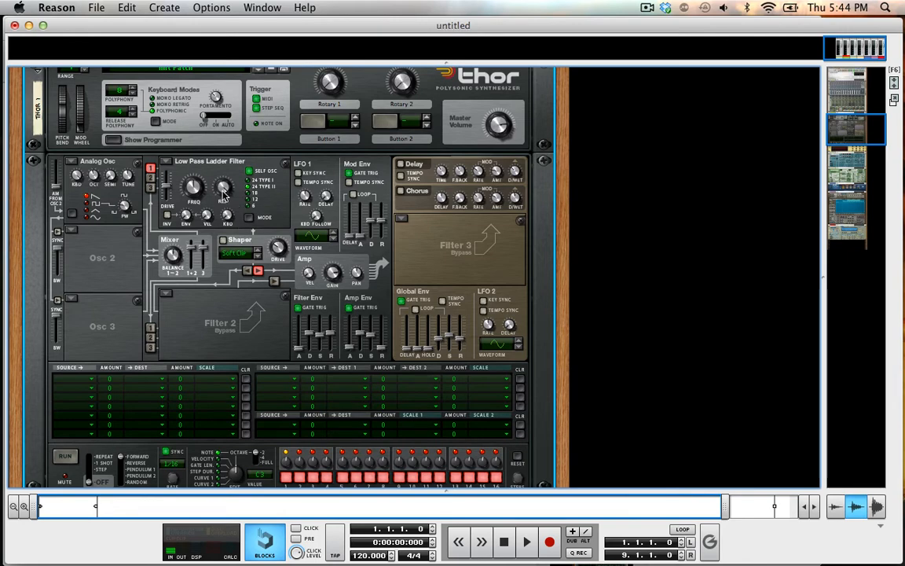
scroll(224, 192, "down", 8)
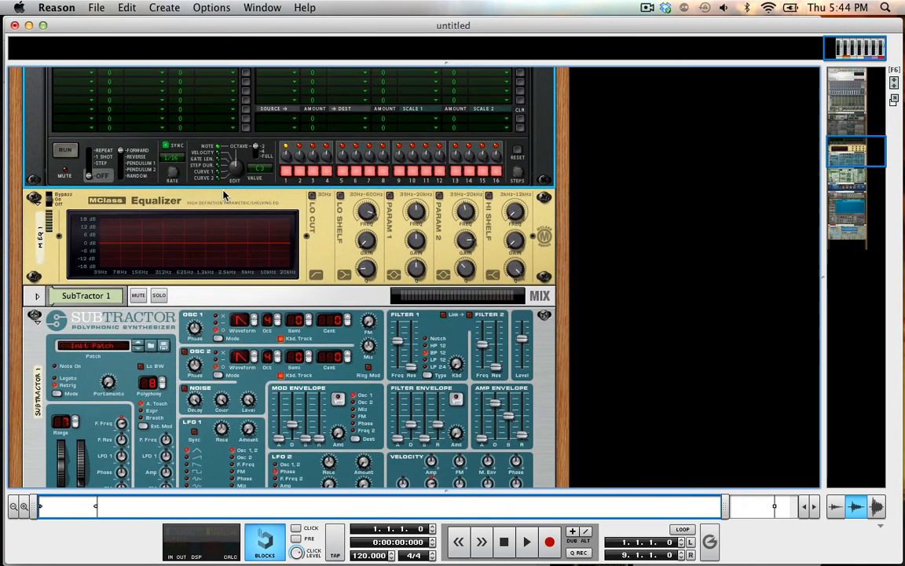
scroll(223, 193, "up", 7)
scroll(224, 192, "up", 3)
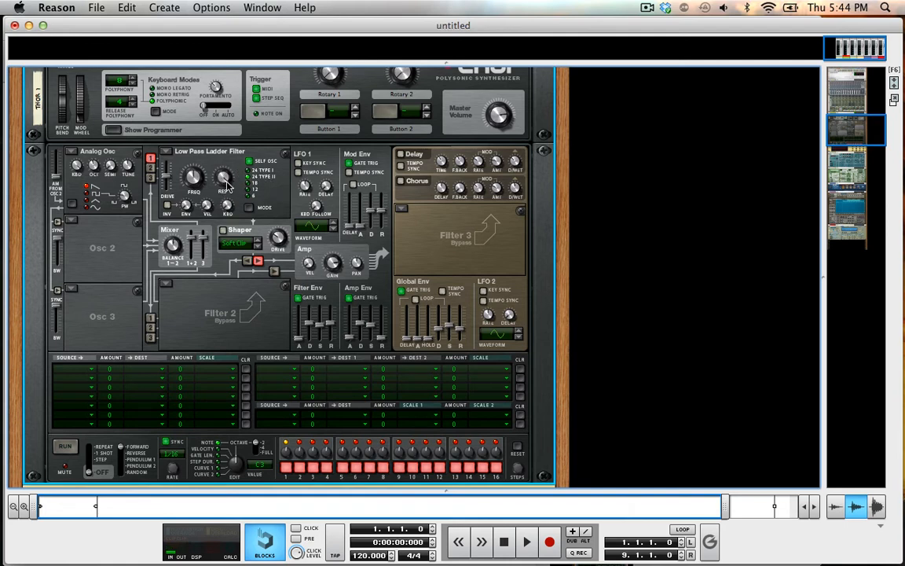
mouse_move(226, 183)
mouse_move(237, 217)
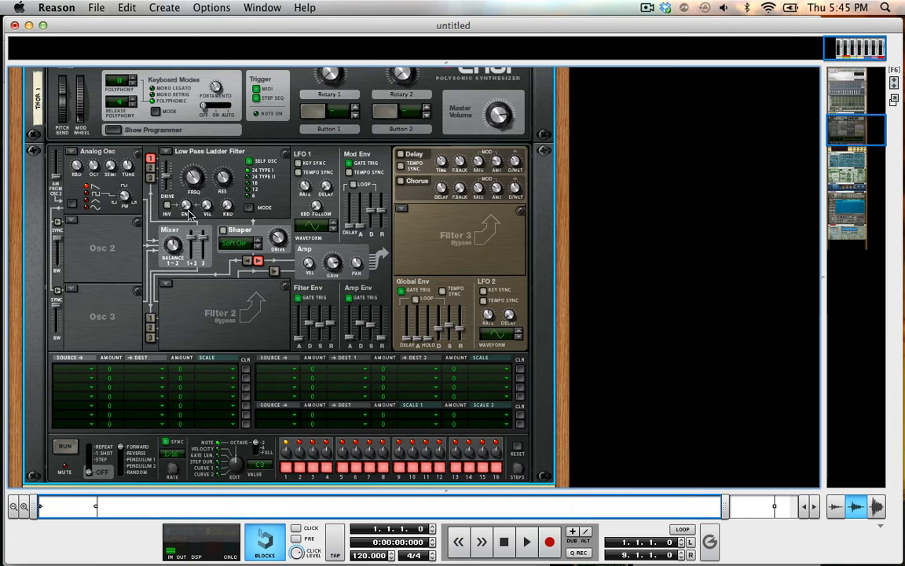
Set the type of the SubTractor's Filter 1 to LP 12.
scroll(202, 251, "down", 10)
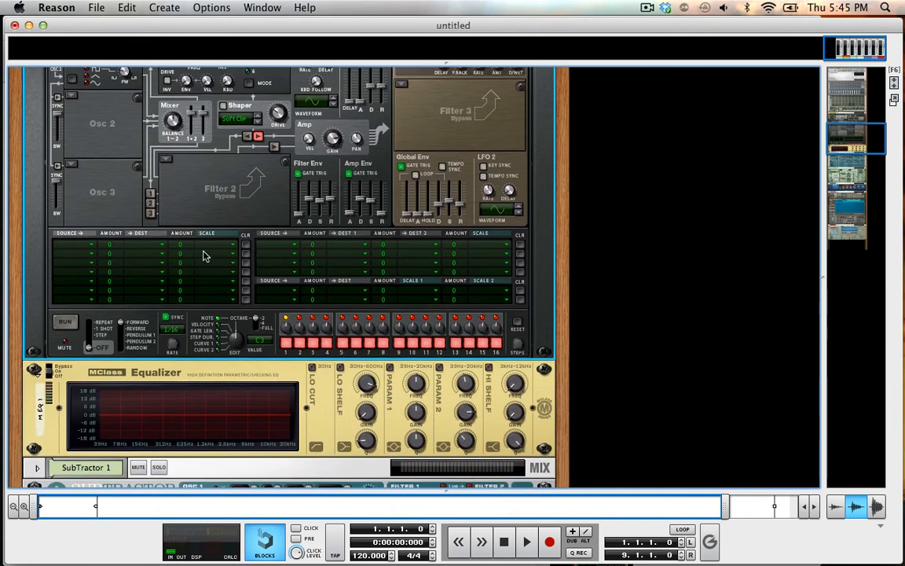
scroll(203, 256, "down", 5)
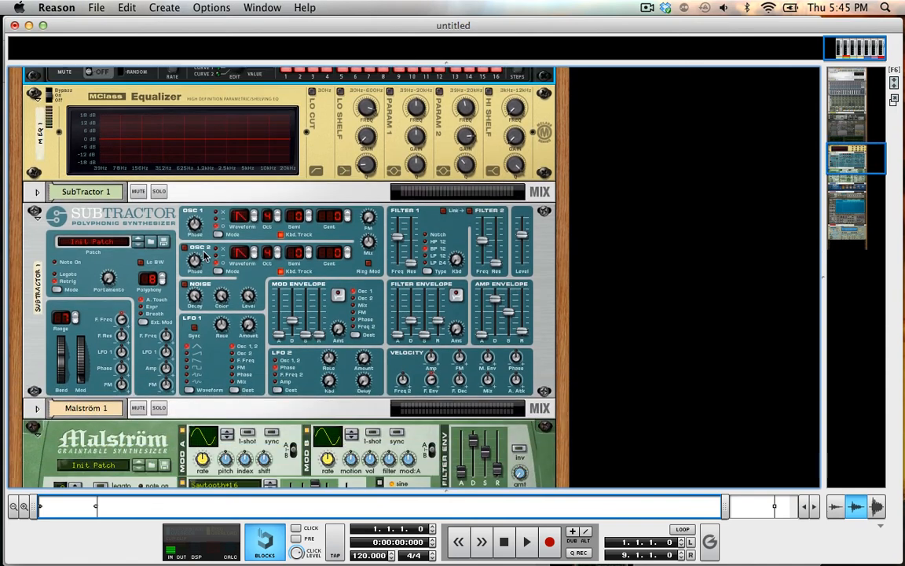
left_click(429, 271)
scroll(425, 283, "down", 5)
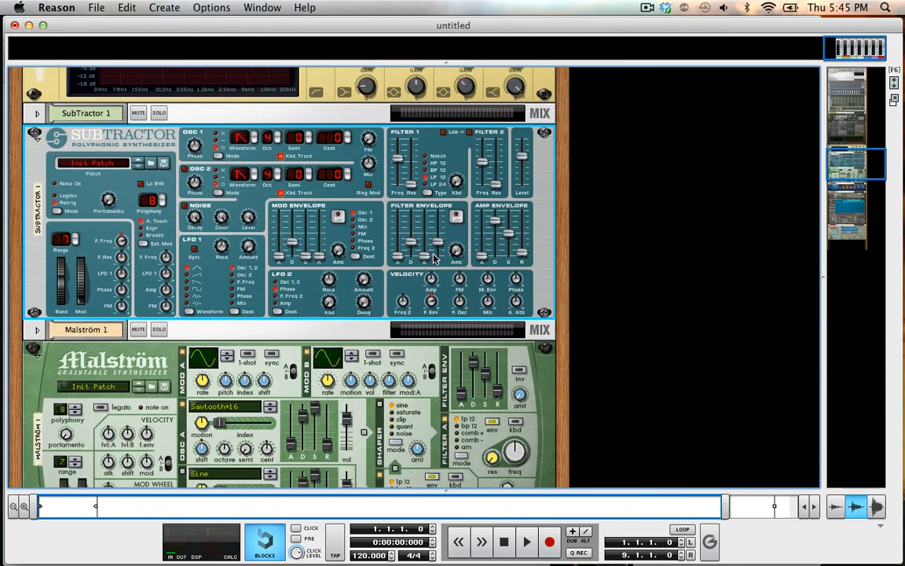
Set the mode of the Malström's Filter A to comb+.
scroll(374, 360, "down", 3)
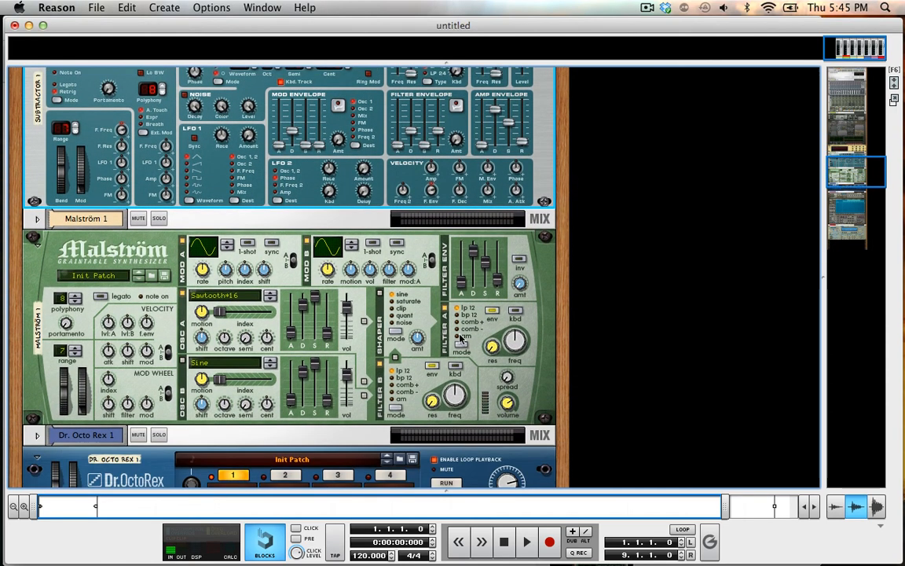
left_click(458, 312)
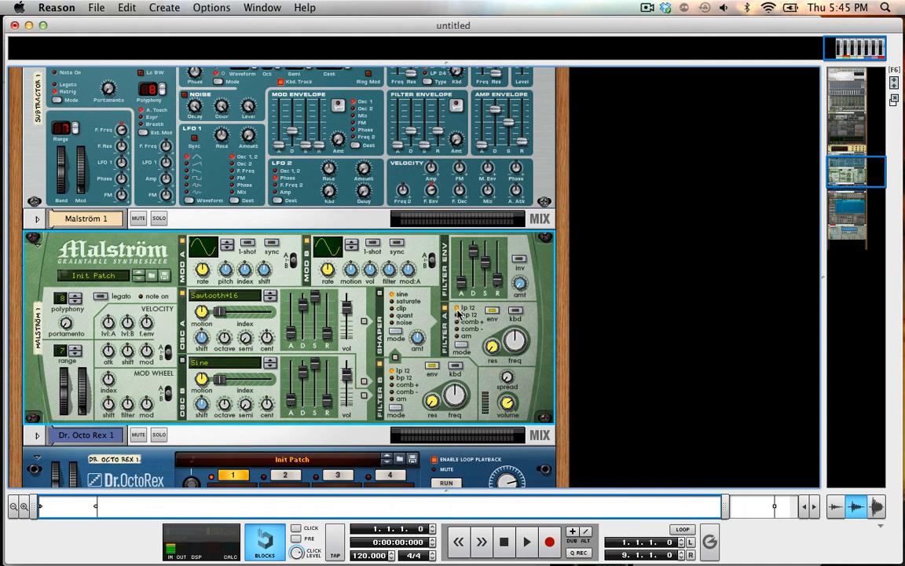
left_click(460, 322)
Set the filter mode of the NN-19 sampler at the end of the rack to HP 12.
scroll(462, 327, "down", 14)
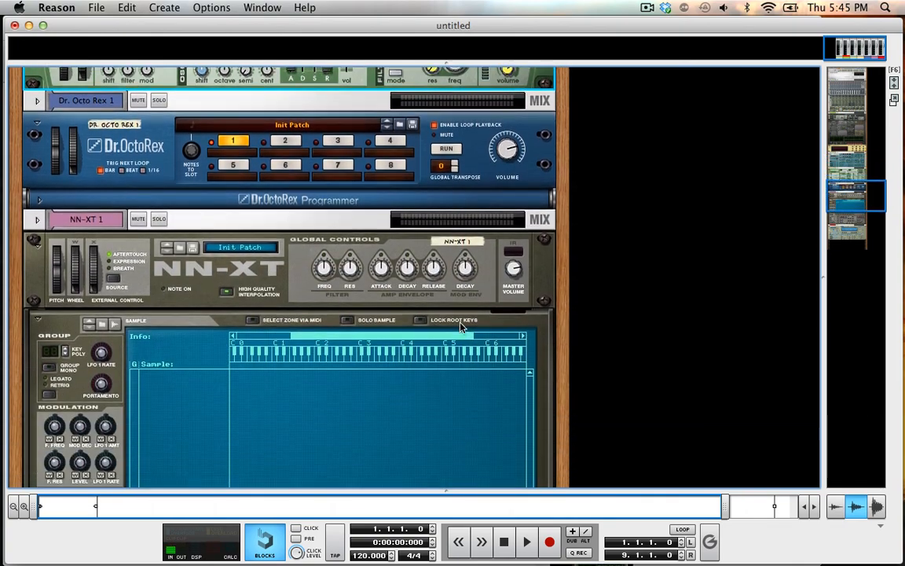
scroll(462, 327, "down", 20)
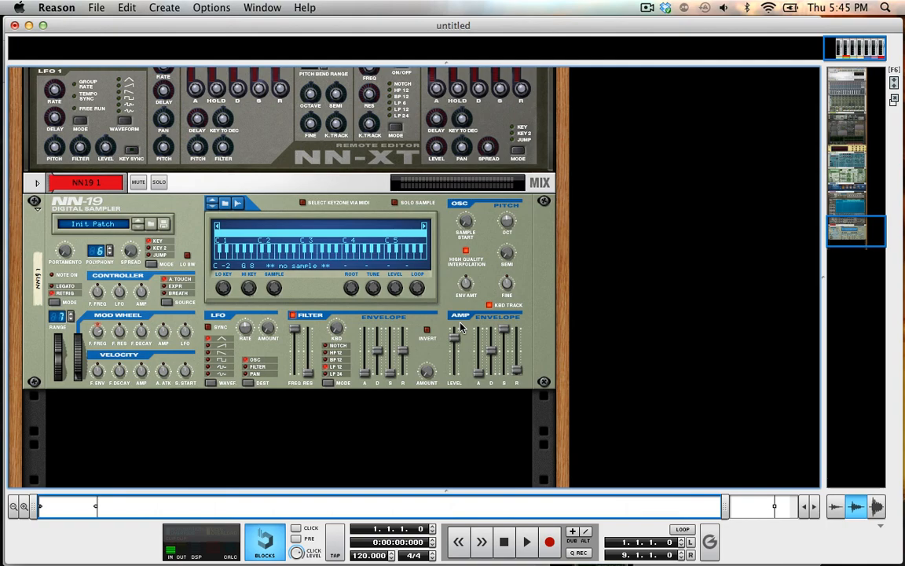
left_click(294, 321)
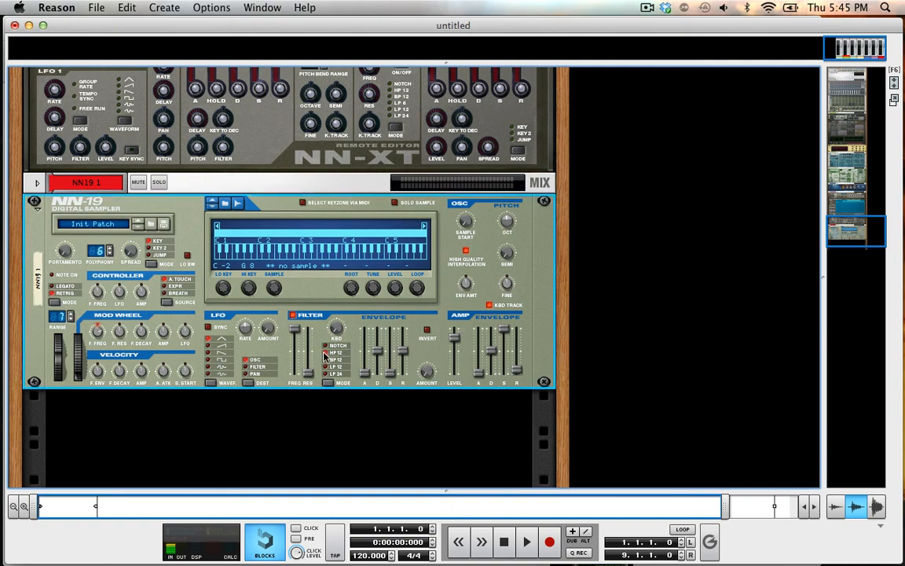
key("ctrl+Up")
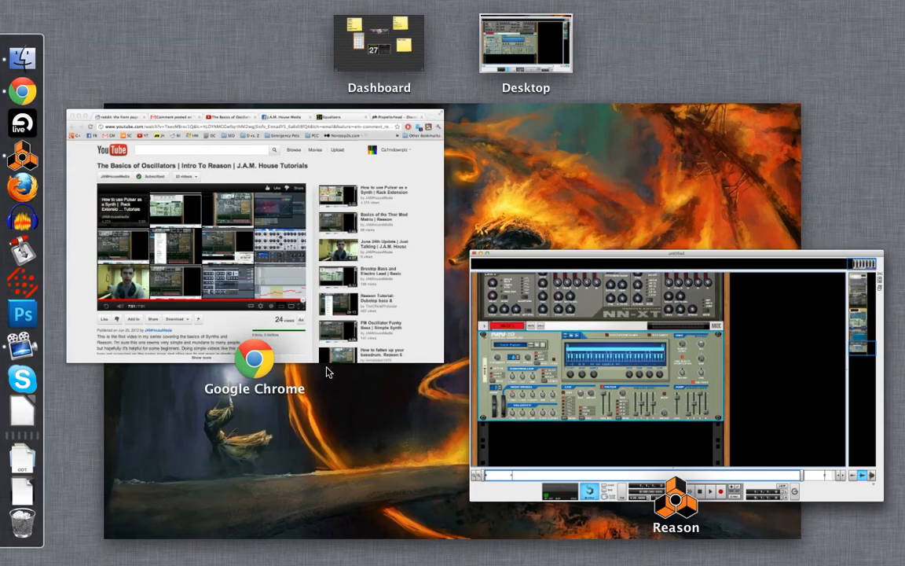
left_click(532, 404)
Return to the Malström and examine the modes offered by its Filter A and Filter B.
scroll(532, 404, "up", 1)
scroll(532, 407, "up", 15)
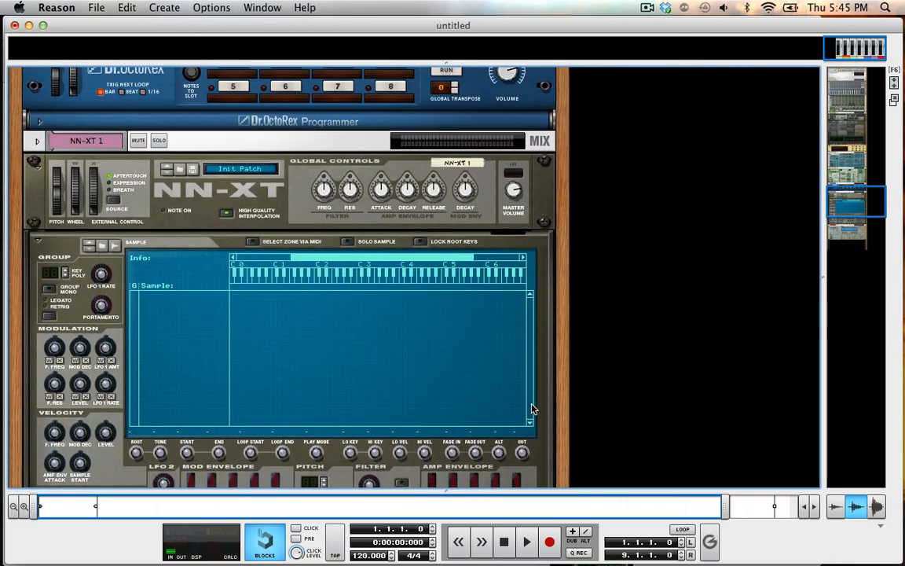
scroll(532, 408, "up", 15)
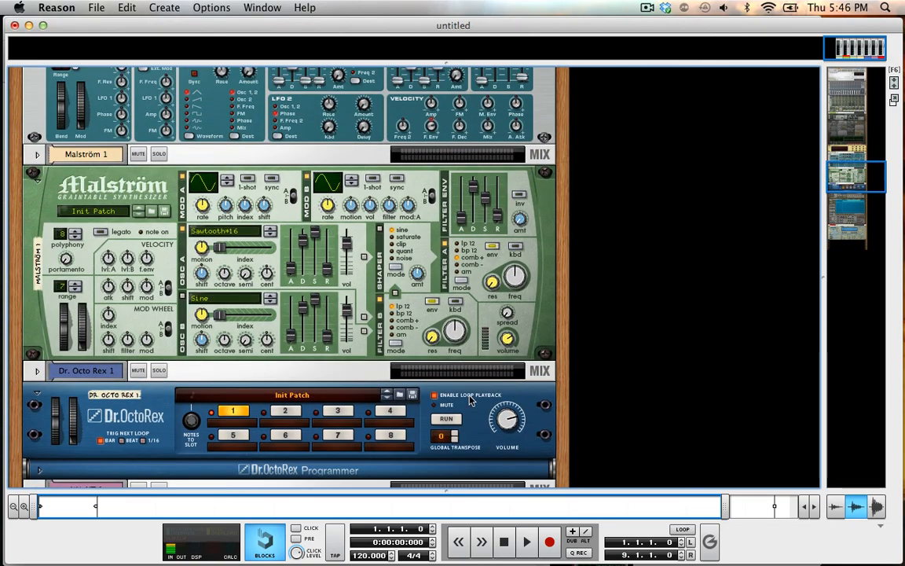
left_click(394, 326)
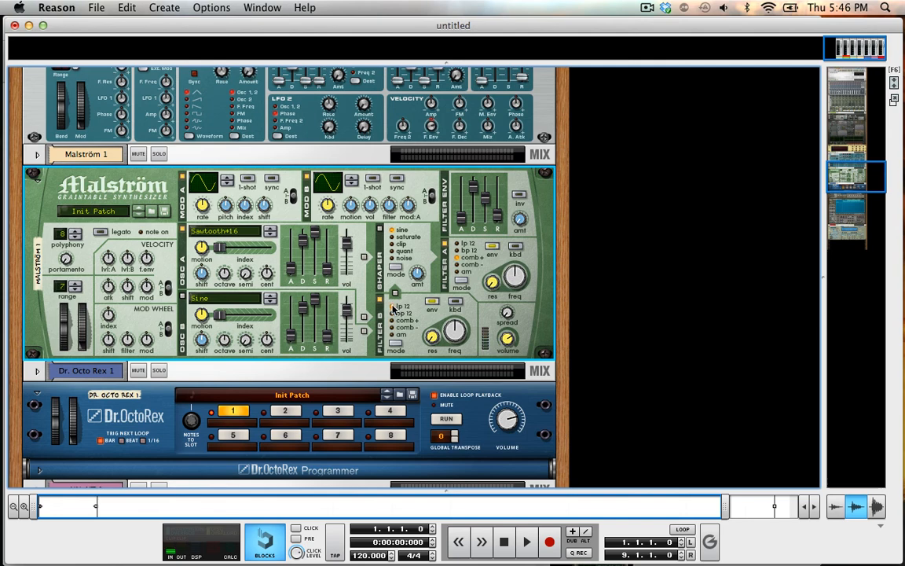
scroll(393, 309, "up", 5)
scroll(391, 311, "down", 2)
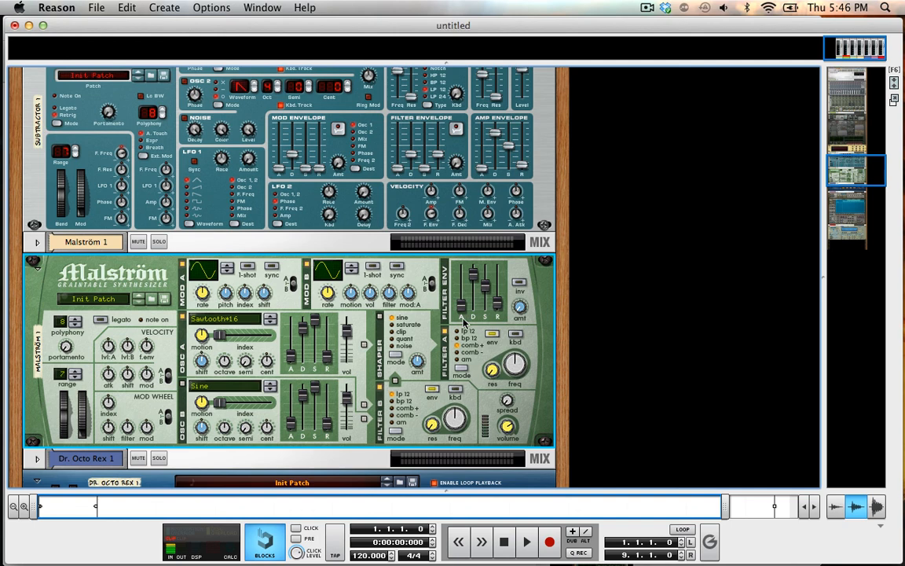
Go back up the rack past the SubTractor and MClass Equalizer to Thor's filter section.
scroll(458, 330, "up", 5)
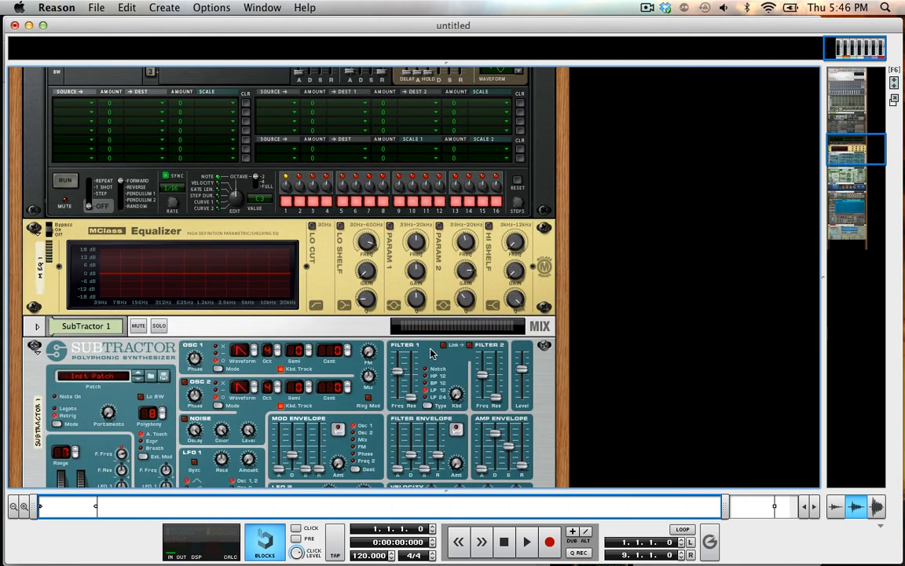
scroll(468, 277, "up", 1)
scroll(468, 277, "up", 7)
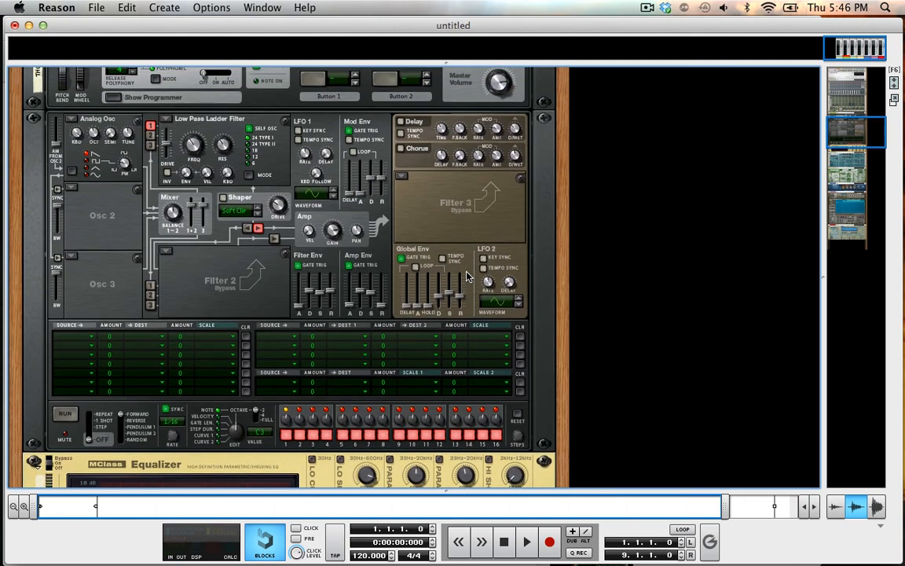